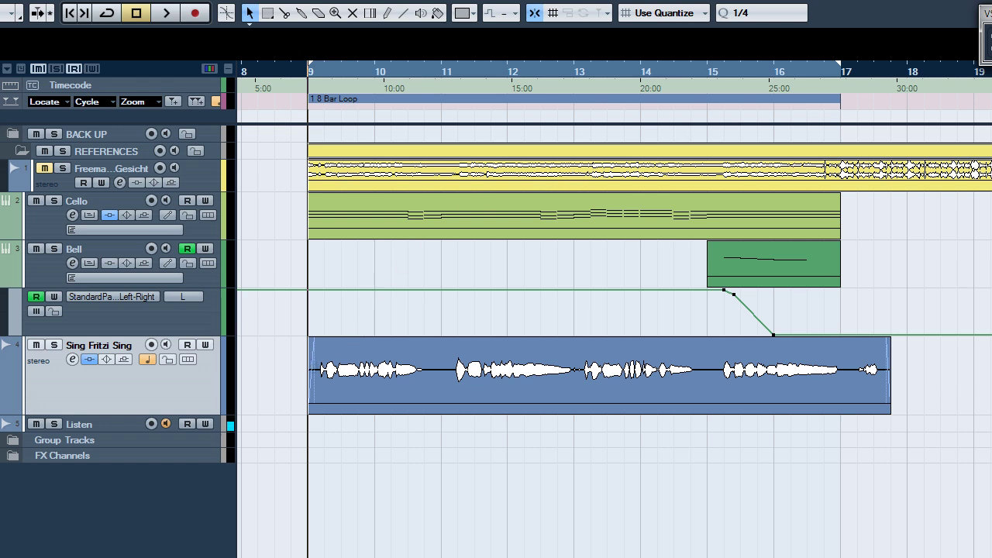
Step: Play the reference track soloed from bar 9, unsolo it, and play the full arrangement with the vocal from bar 9
{"action": "left_click", "coordinate": [65, 169]}
{"action": "key", "text": "space"}
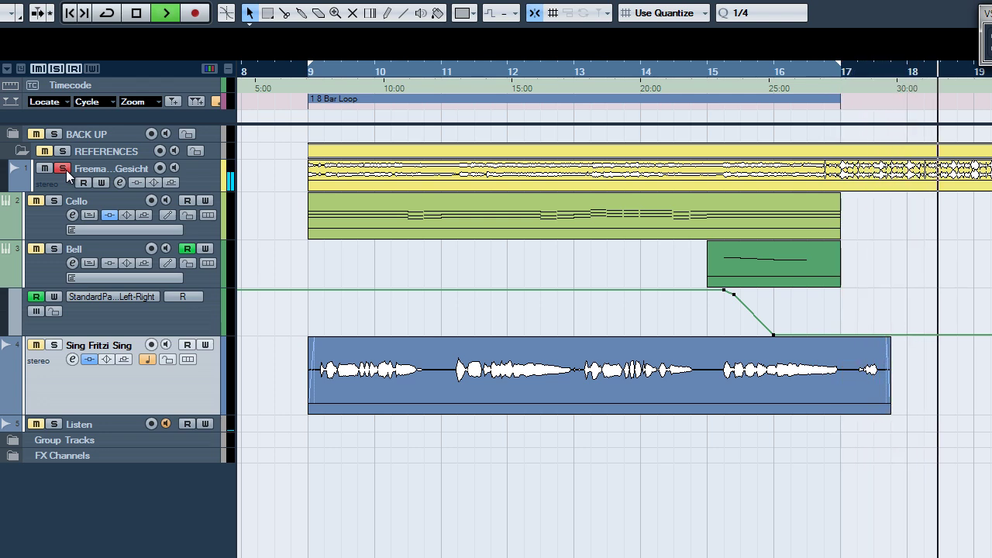
{"action": "key", "text": "space"}
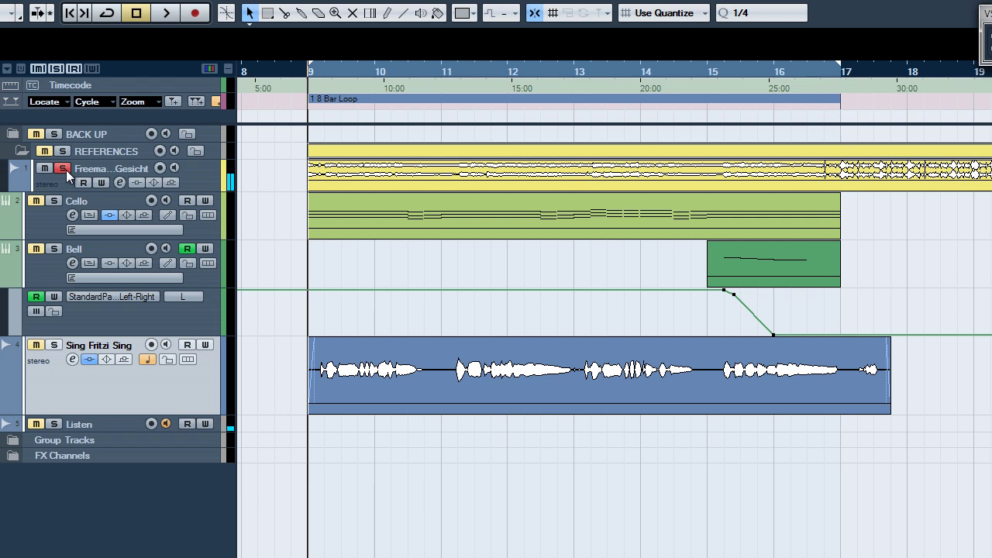
{"action": "left_click", "coordinate": [66, 170]}
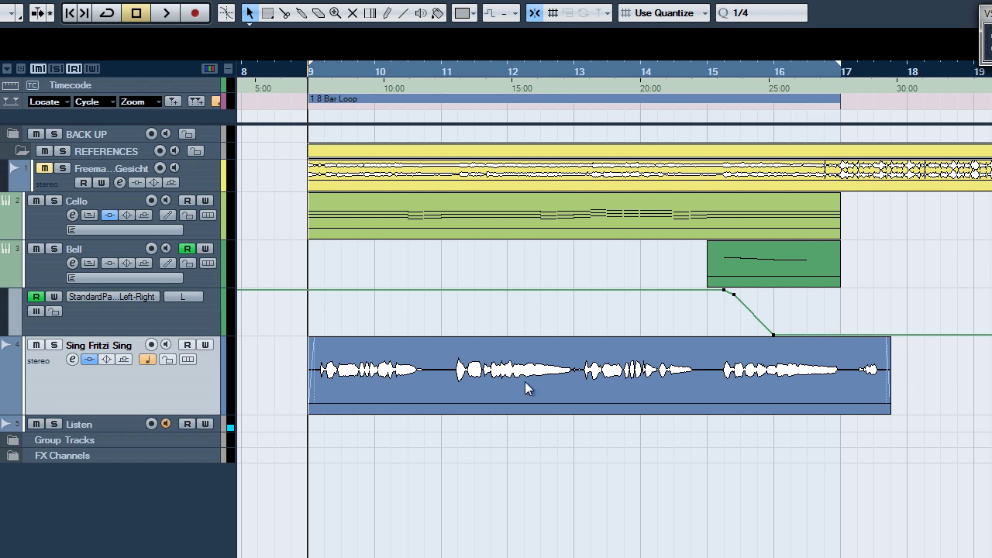
{"action": "key", "text": "space"}
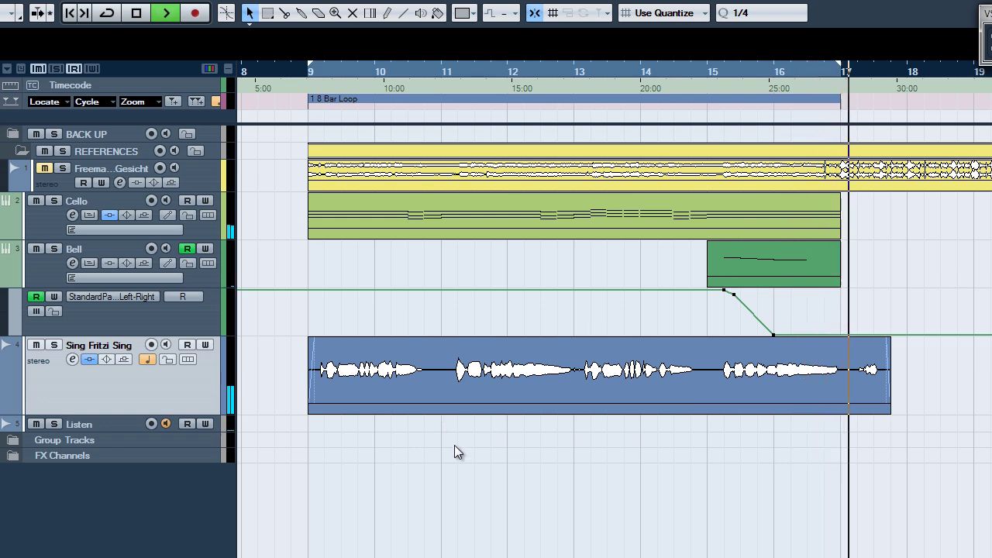
{"action": "key", "text": "space"}
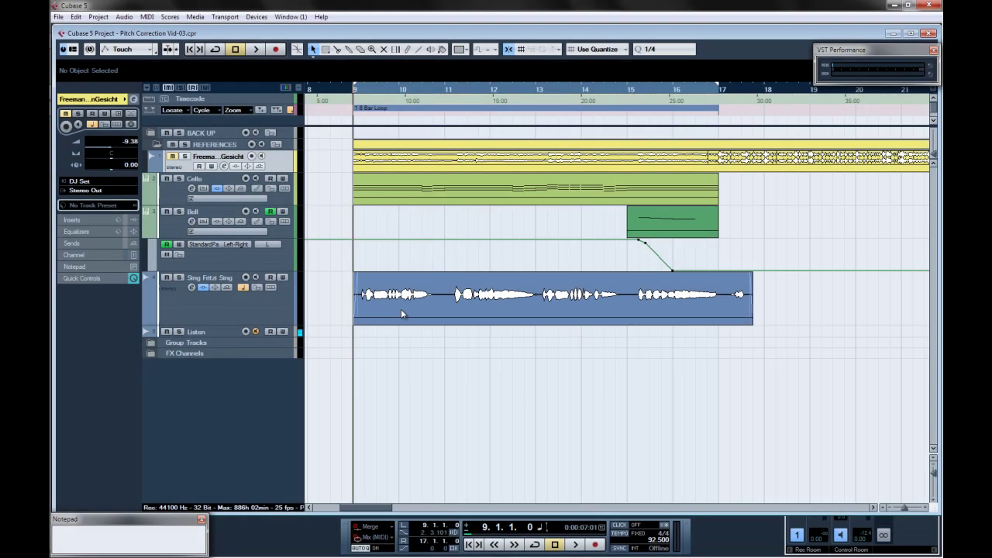
Step: Open the vocal event in the Sample Editor and close the editor again
{"action": "double_click", "coordinate": [551, 299]}
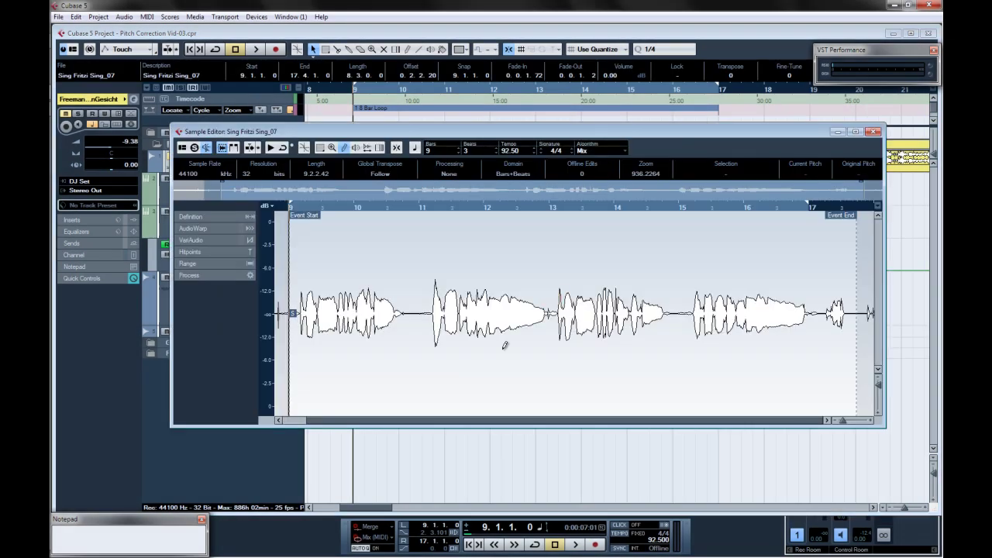
{"action": "left_click", "coordinate": [874, 131]}
{"action": "left_click", "coordinate": [583, 352]}
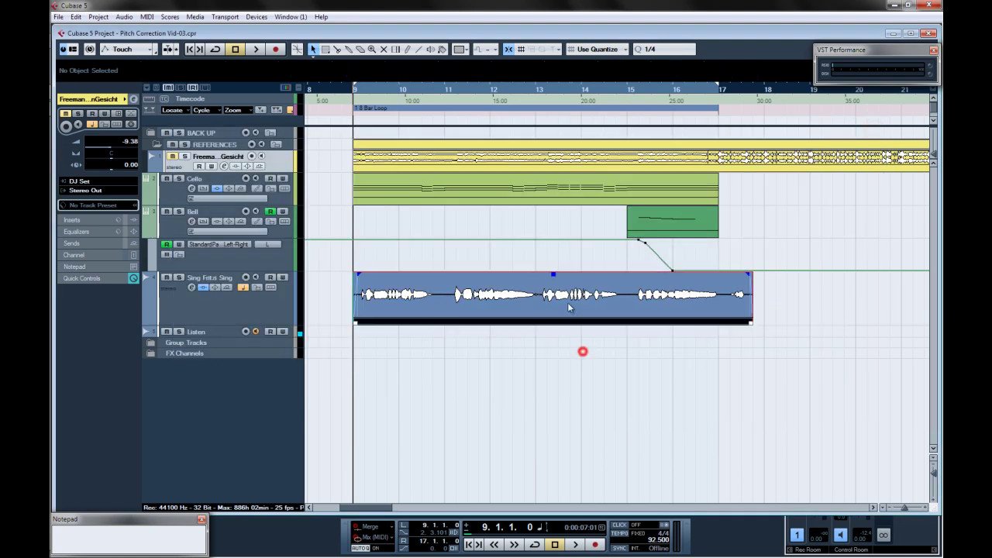
Step: Select the vocal event in the arrangement and open it in the Sample Editor
{"action": "left_click", "coordinate": [569, 308]}
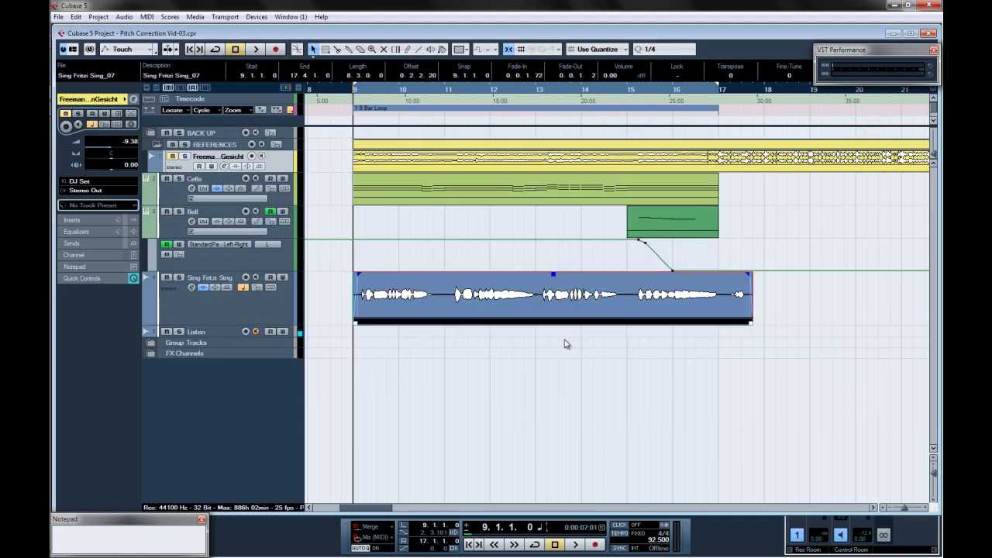
{"action": "key", "text": "Return"}
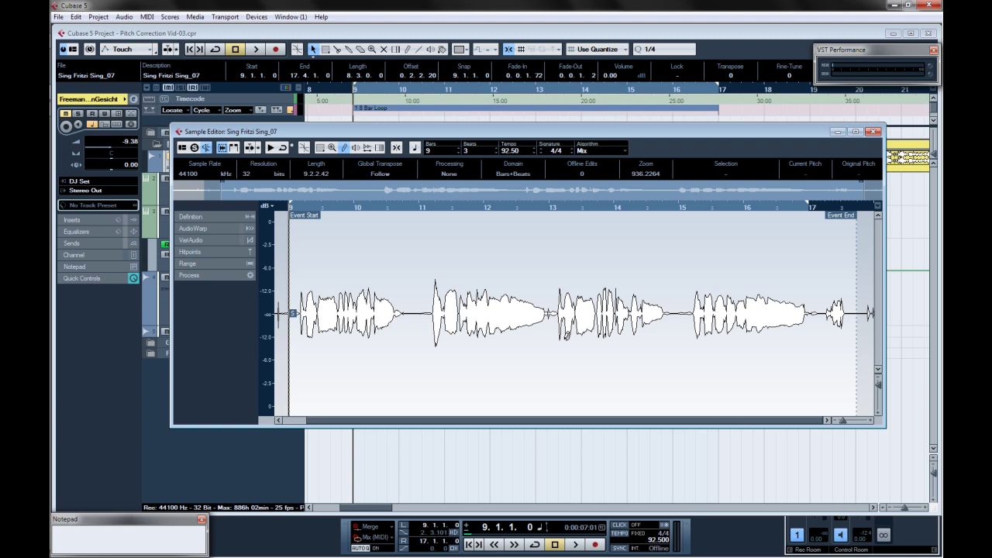
{"action": "key", "text": "ctrl+e"}
{"action": "key", "text": "ctrl+e"}
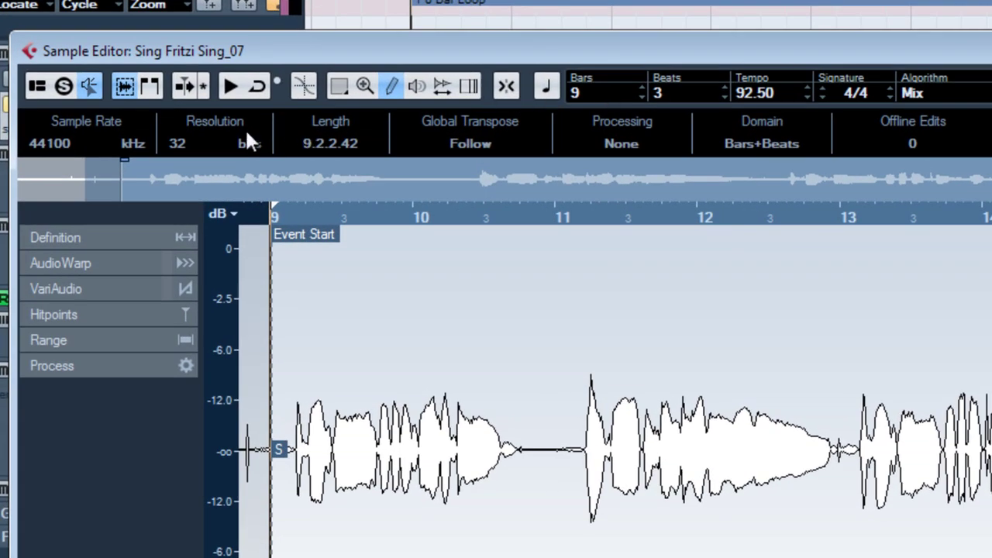
Step: In the Sample Editor's window layout, hide and restore the Inspector, Info Line and Overview Line, and show and hide Regions
{"action": "left_click", "coordinate": [36, 86]}
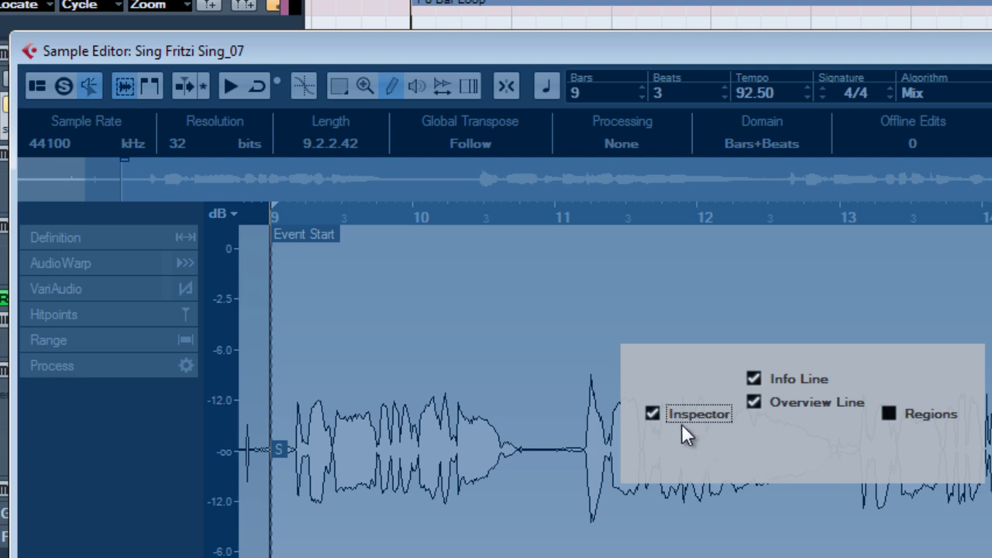
{"action": "left_click", "coordinate": [651, 414]}
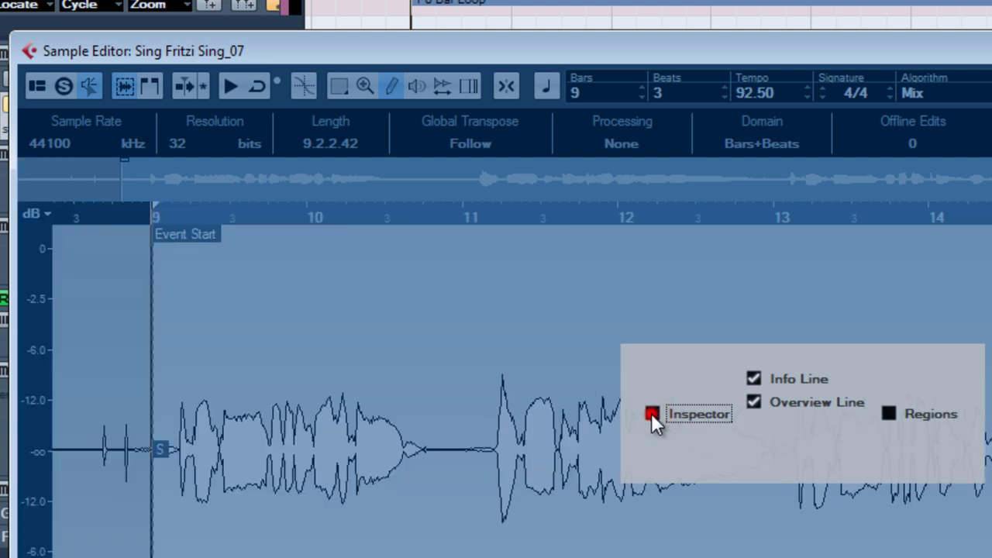
{"action": "left_click", "coordinate": [651, 413]}
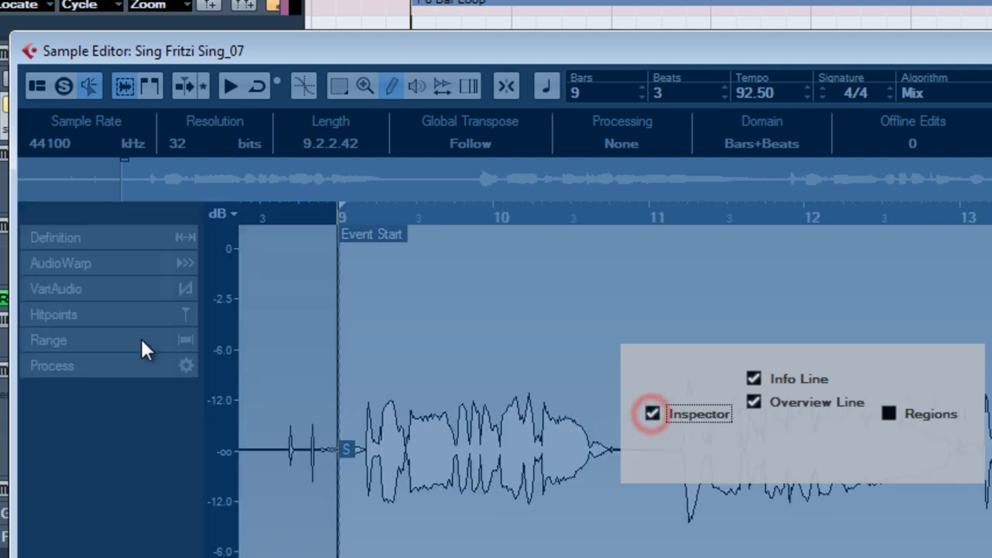
{"action": "left_click", "coordinate": [754, 378]}
{"action": "left_click", "coordinate": [754, 378]}
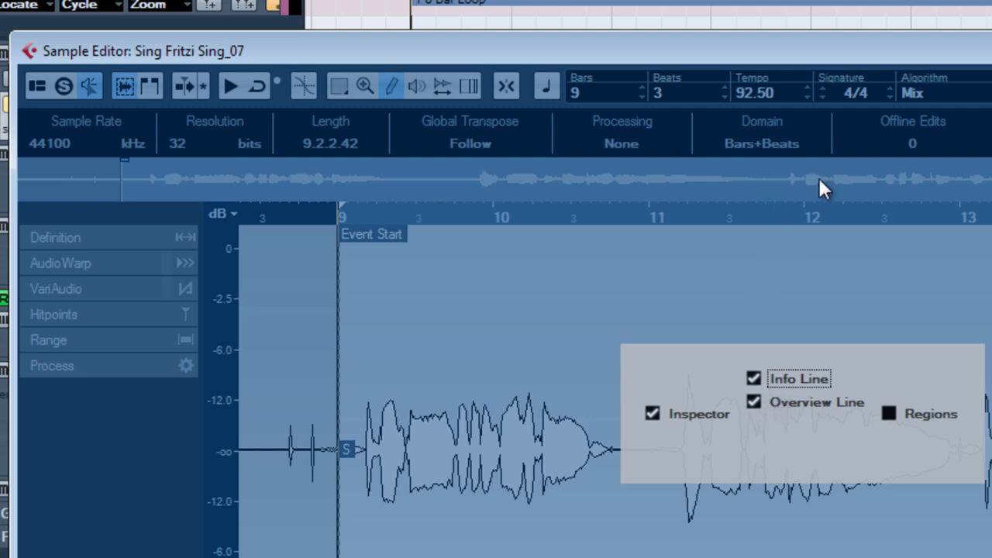
{"action": "left_click", "coordinate": [756, 403]}
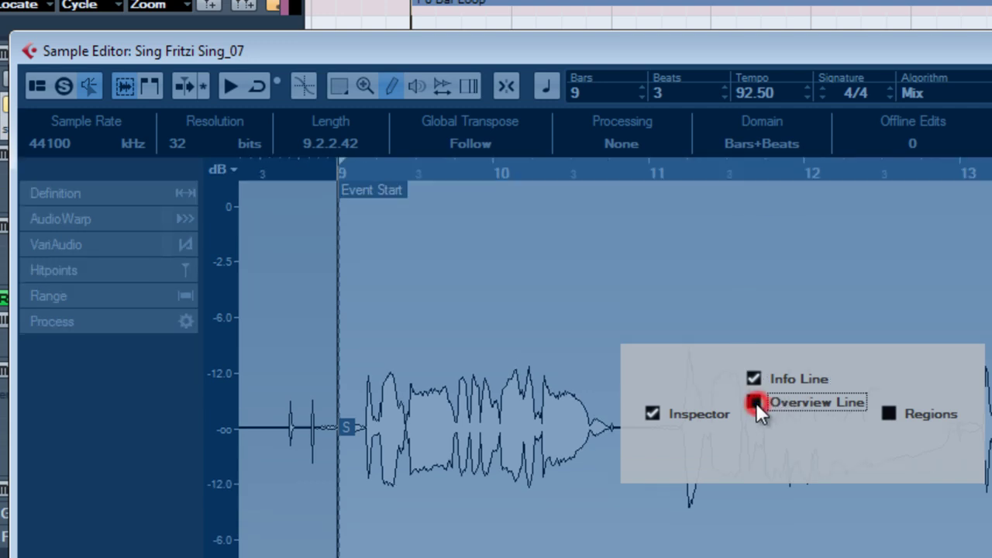
{"action": "left_click", "coordinate": [756, 403]}
{"action": "left_click", "coordinate": [890, 413]}
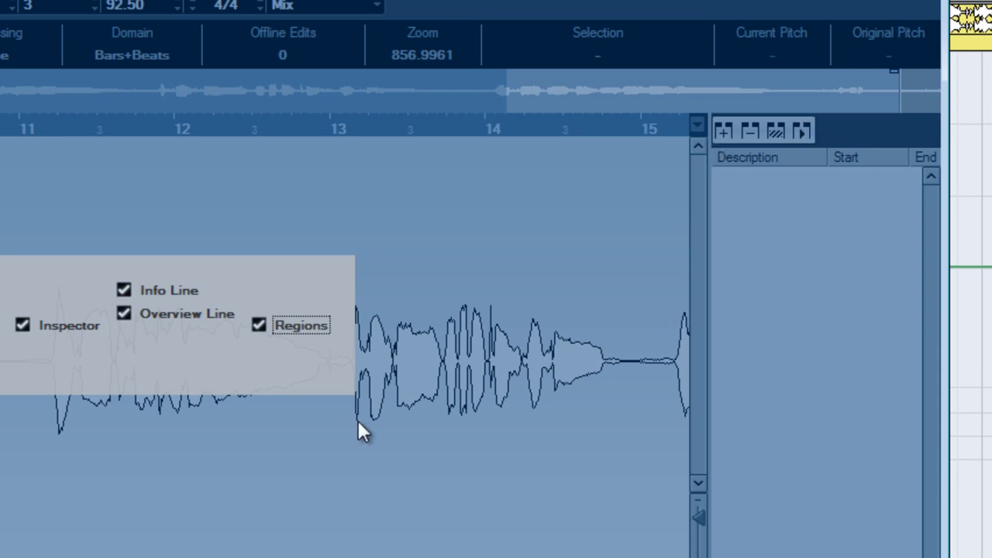
{"action": "left_click", "coordinate": [258, 325]}
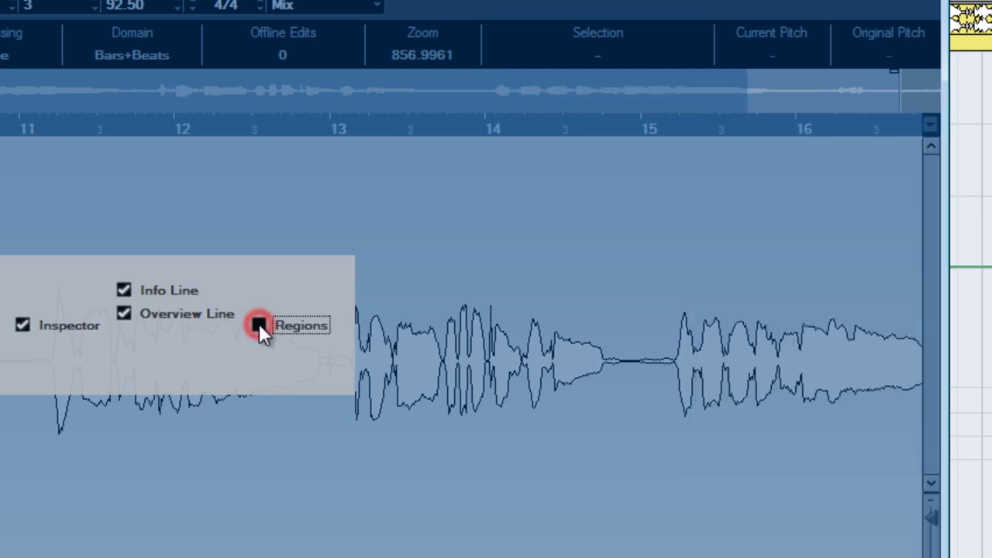
{"action": "left_click", "coordinate": [60, 195]}
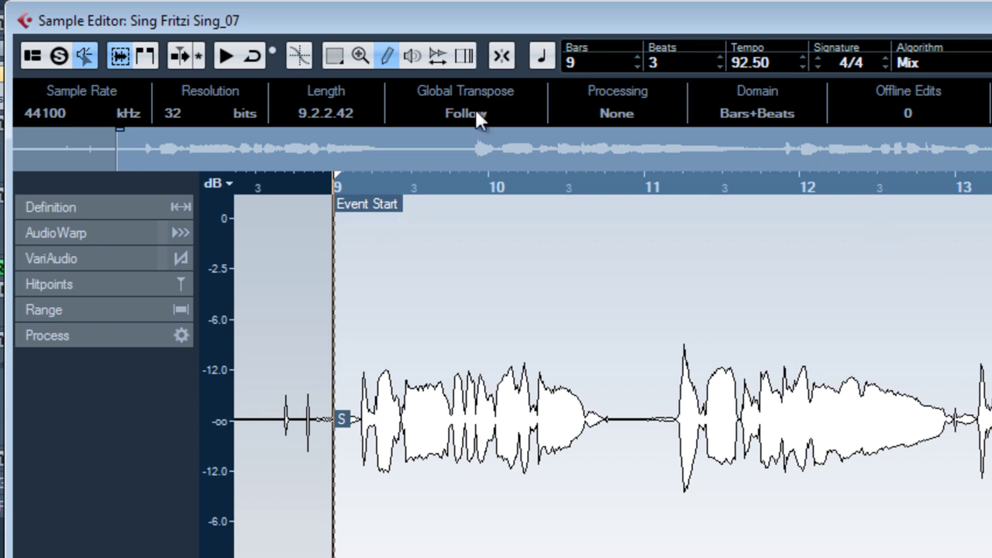
Step: Solo the Sample Editor and play the vocal on its own from bar 9
{"action": "left_click", "coordinate": [58, 55]}
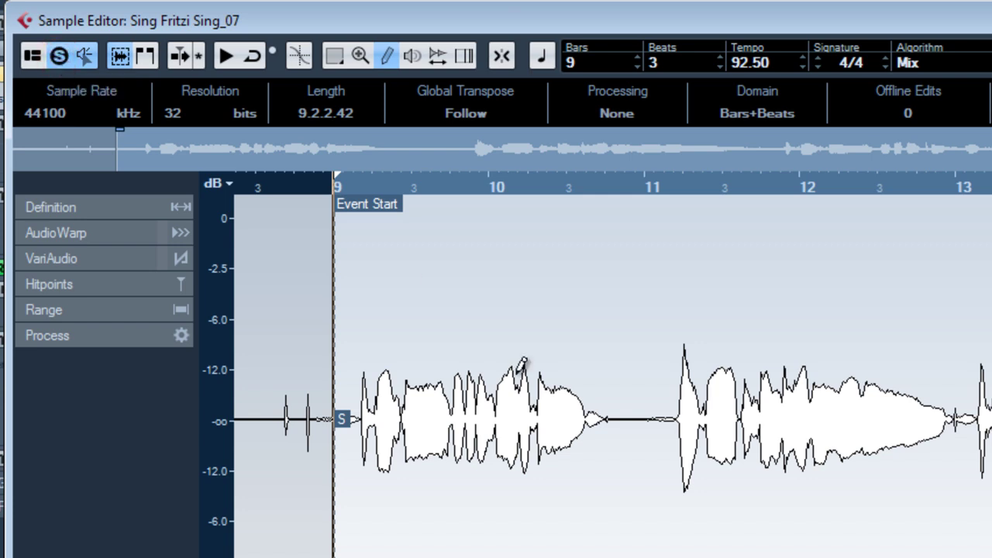
{"action": "key", "text": "space"}
{"action": "key", "text": "space"}
{"action": "key", "text": "space"}
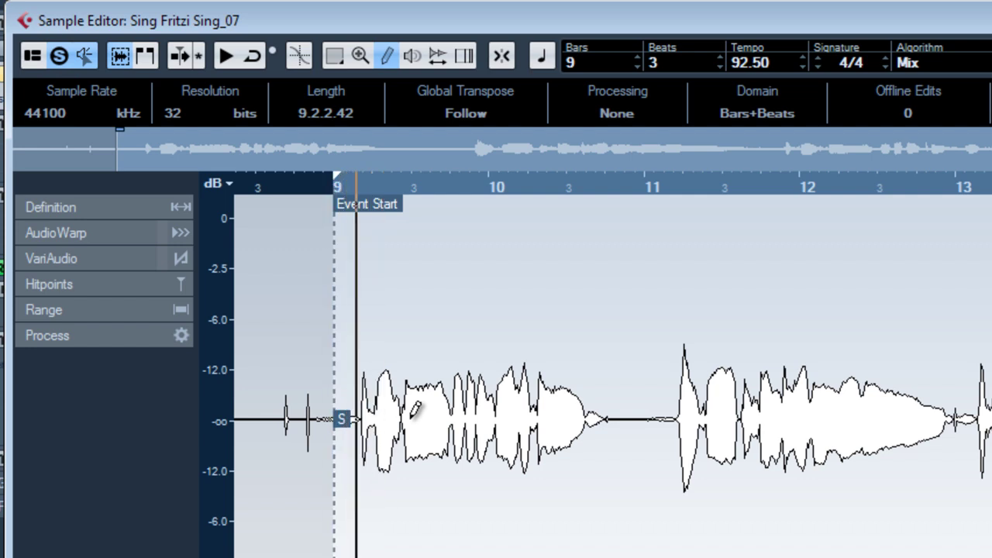
{"action": "key", "text": "space"}
Step: Turn off the editor's solo, play the vocal with the full arrangement, and turn the editor's solo back on
{"action": "left_click", "coordinate": [60, 57]}
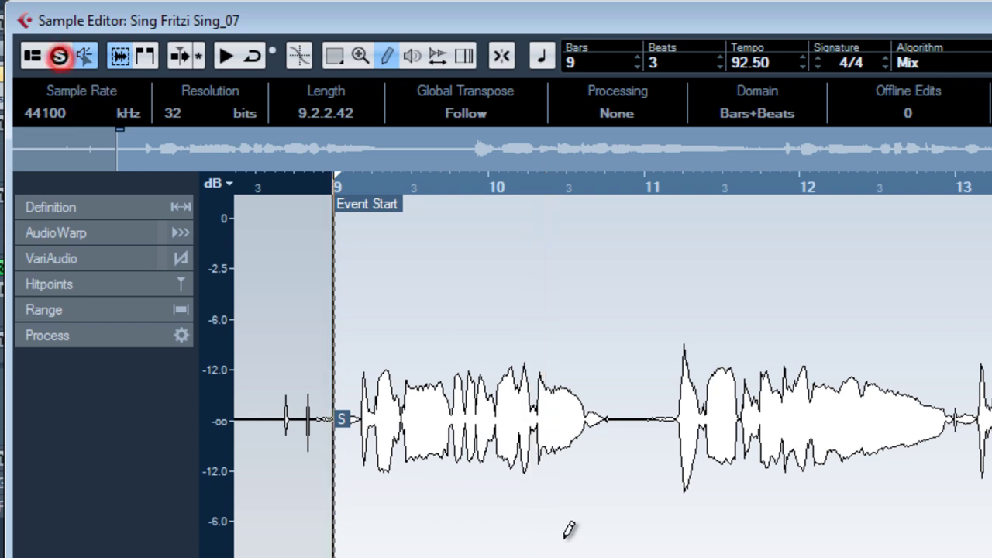
{"action": "key", "text": "space"}
{"action": "key", "text": "space"}
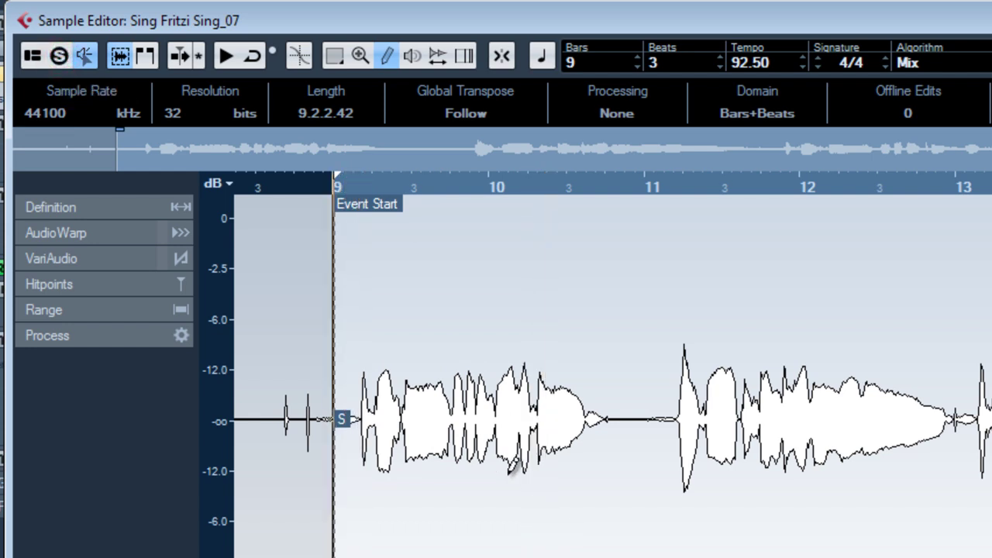
{"action": "key", "text": "space"}
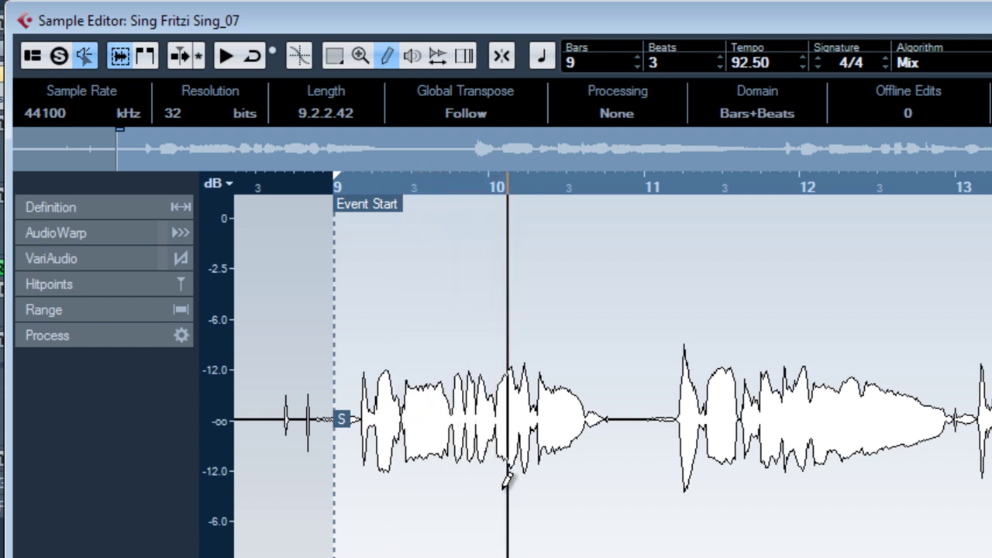
{"action": "key", "text": "space"}
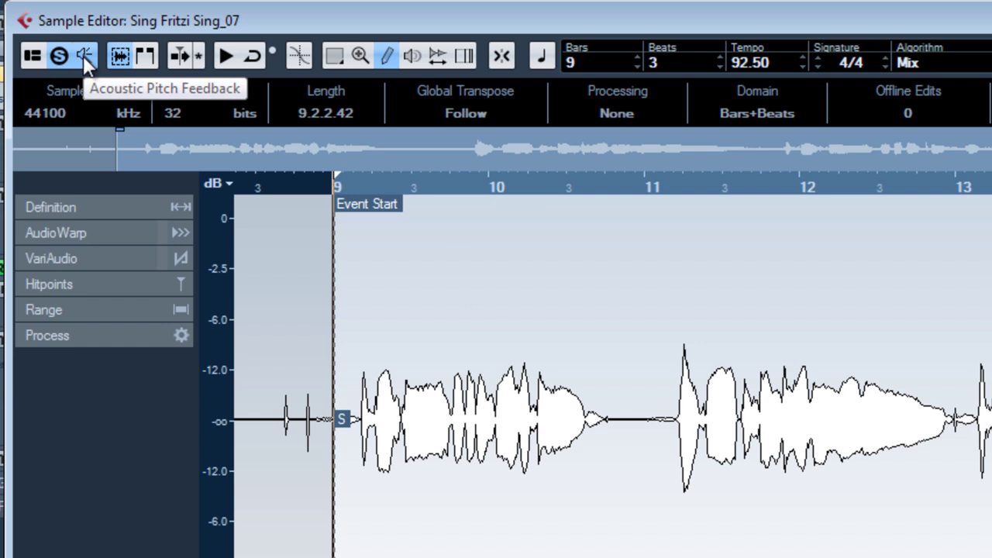
Step: Expand the VariAudio section of the Sample Editor inspector and switch to the Range section
{"action": "left_click", "coordinate": [69, 256]}
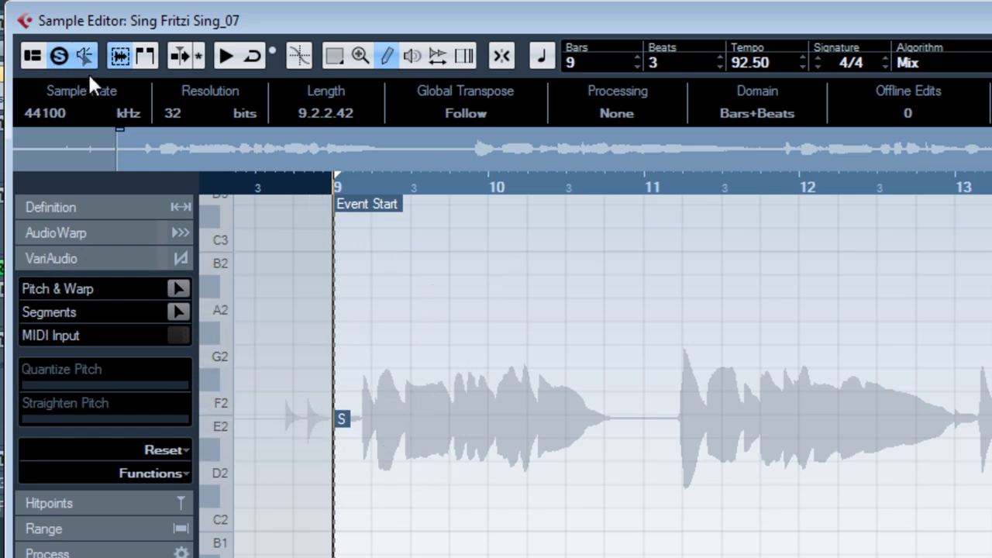
{"action": "left_click", "coordinate": [72, 532]}
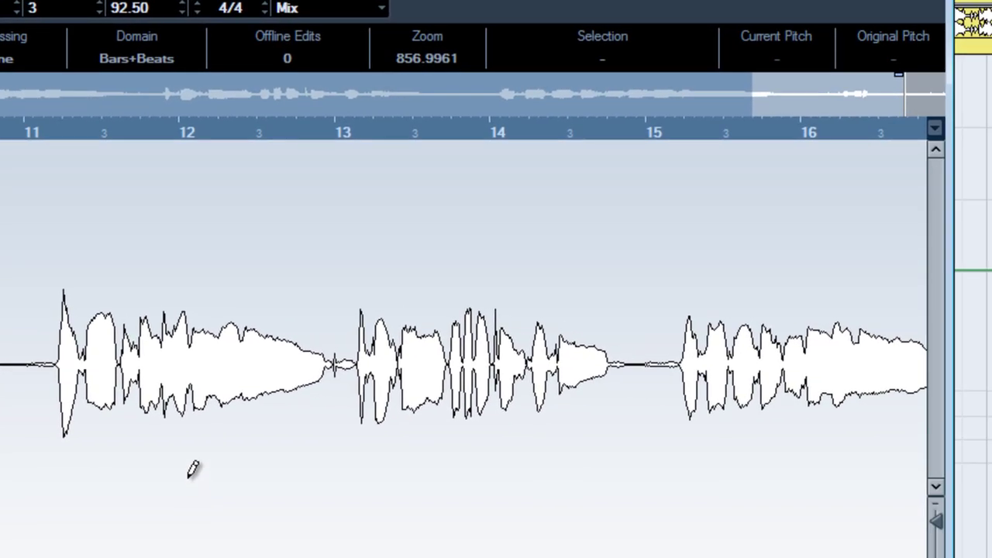
{"action": "key", "text": "g"}
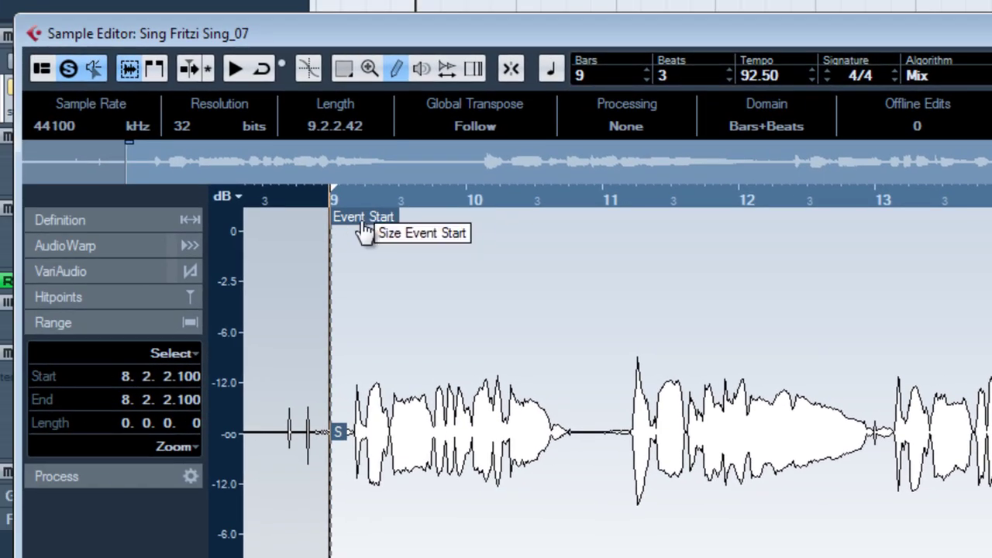
Step: Hide and show the audio event boundaries, and move the vocal's Event Start to about bar 10
{"action": "left_click", "coordinate": [130, 70]}
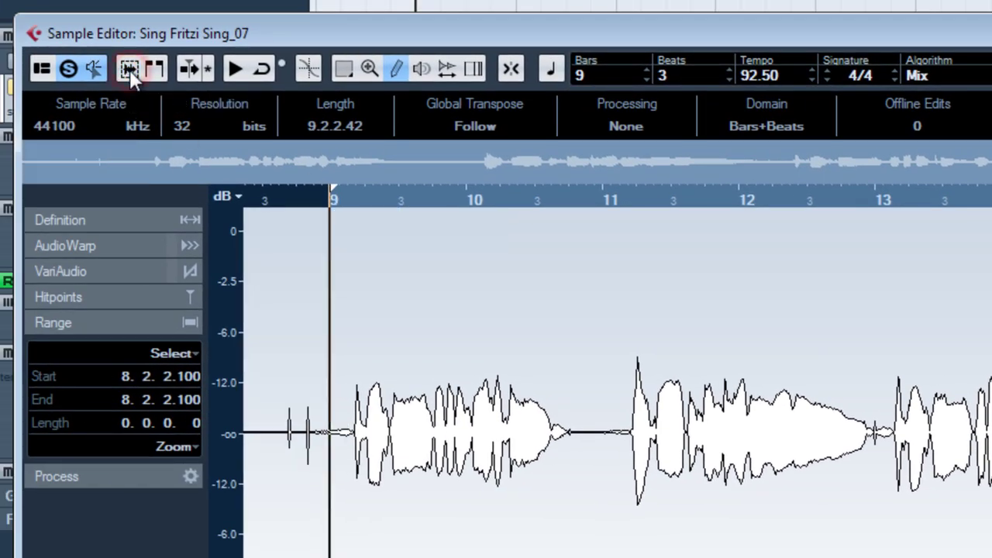
{"action": "left_click", "coordinate": [129, 70]}
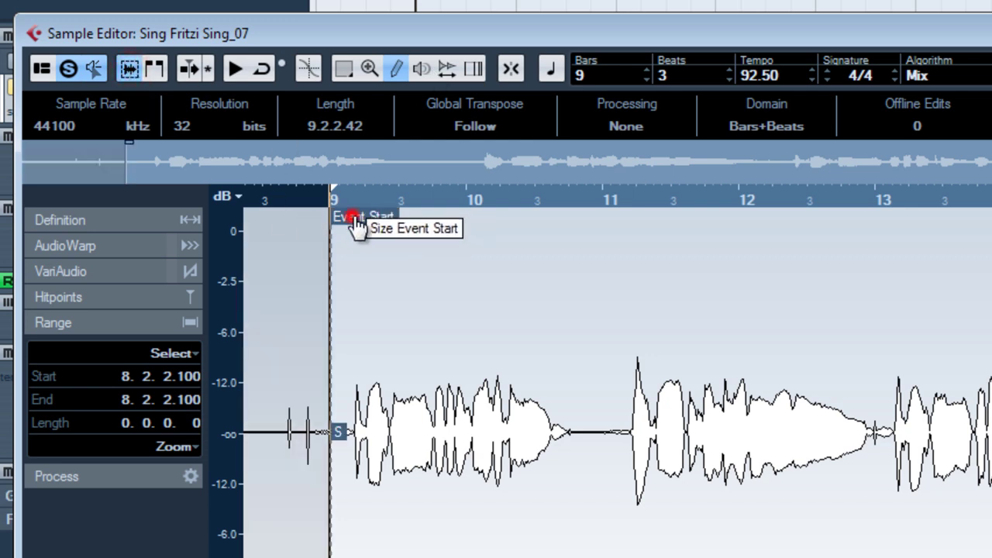
{"action": "mouse_move", "coordinate": [356, 224]}
{"action": "left_mouse_down"}
{"action": "mouse_move", "coordinate": [511, 224]}
{"action": "mouse_move", "coordinate": [532, 262]}
{"action": "left_mouse_up"}
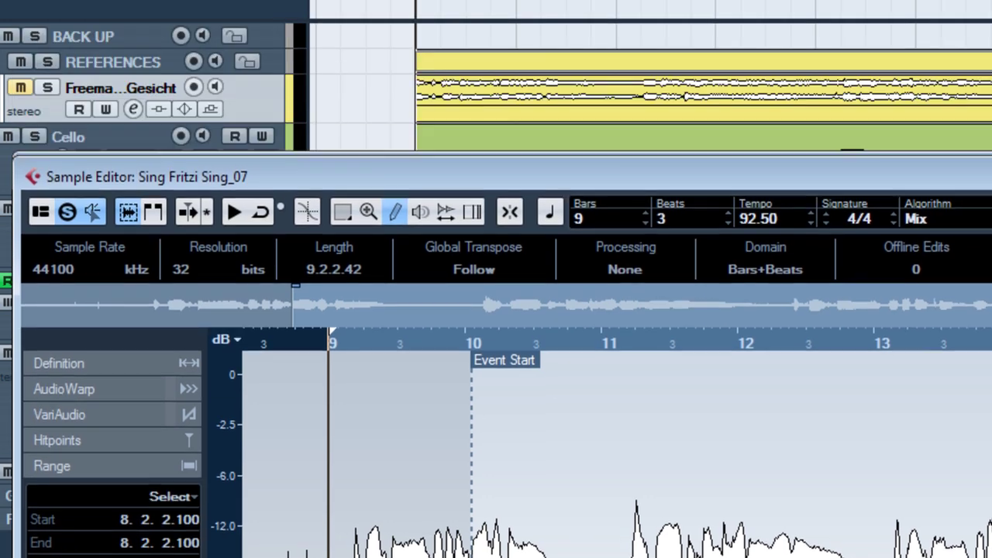
Step: Extend the vocal event's start to before bar 9 in the arrangement, and move its Event Start back to bar 9 in the Sample Editor
{"action": "left_click_drag", "start_coordinate": [310, 33], "coordinate": [411, 412]}
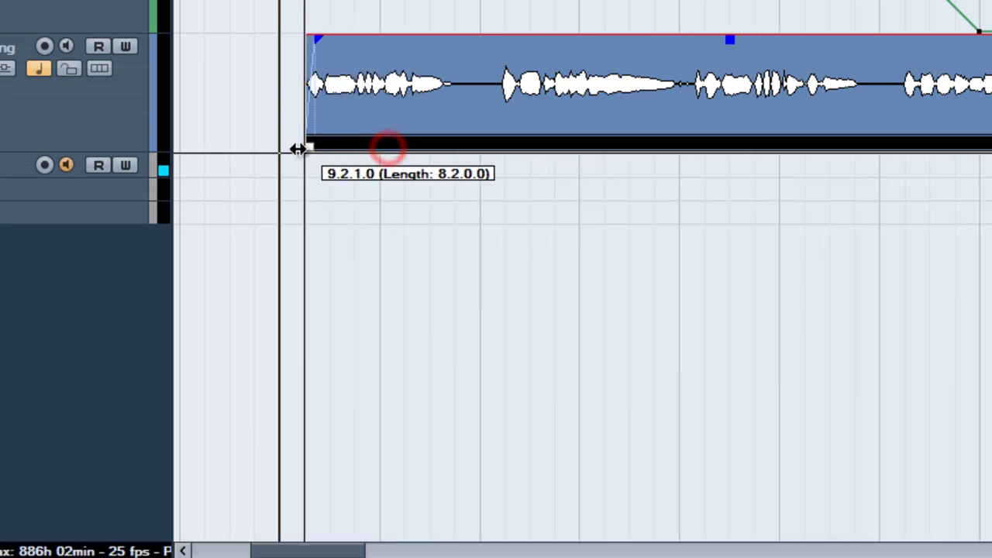
{"action": "left_click_drag", "start_coordinate": [298, 149], "coordinate": [256, 148]}
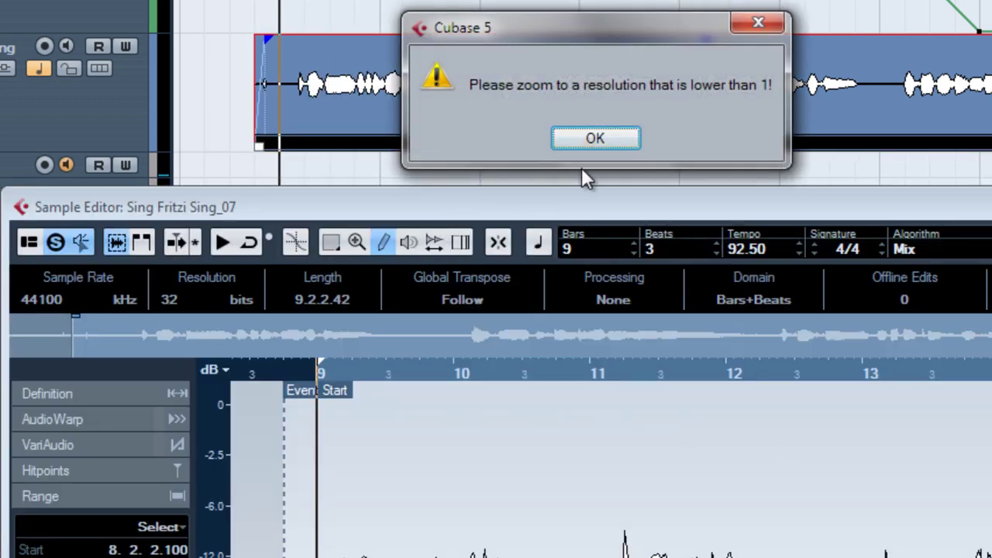
{"action": "left_click", "coordinate": [589, 139]}
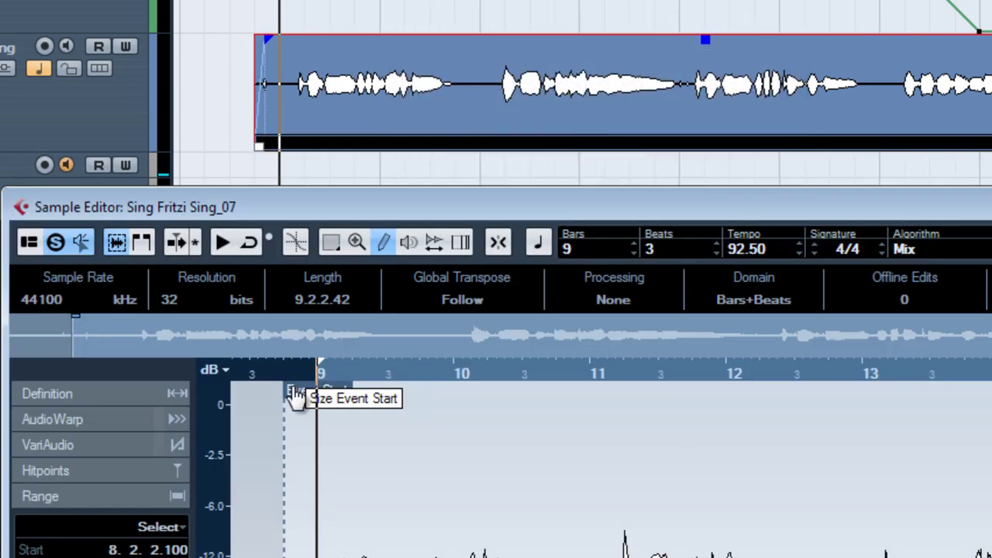
{"action": "mouse_move", "coordinate": [292, 387]}
{"action": "left_mouse_down"}
{"action": "mouse_move", "coordinate": [377, 386]}
{"action": "mouse_move", "coordinate": [454, 407]}
{"action": "mouse_move", "coordinate": [343, 405]}
{"action": "left_mouse_up"}
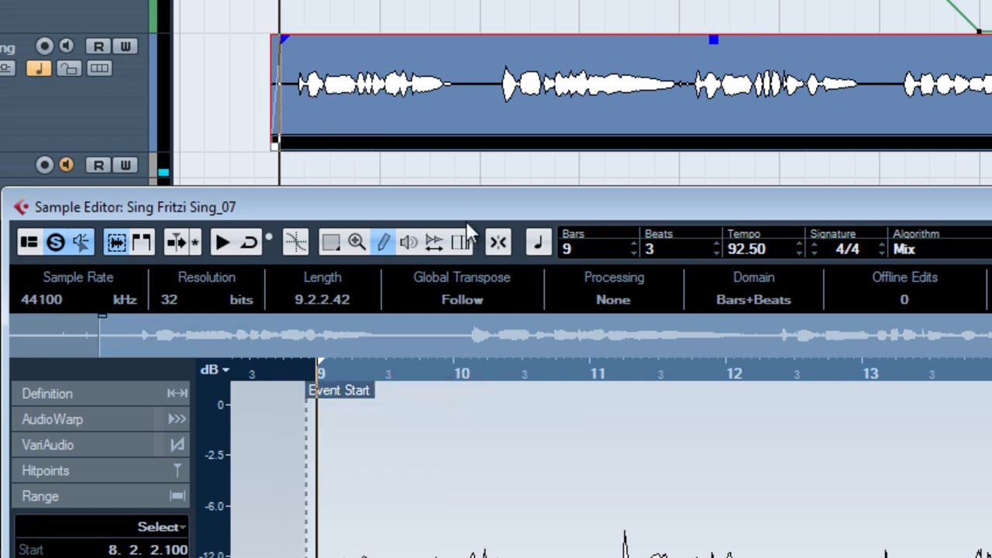
{"action": "left_click_drag", "start_coordinate": [456, 209], "coordinate": [460, 35]}
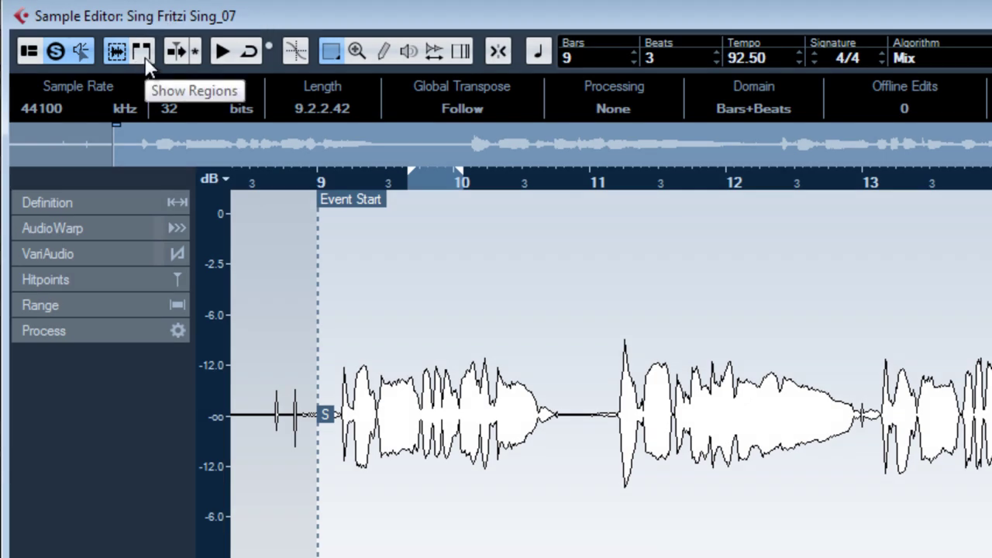
Step: Look at the window layout options for the Regions view, and show and hide the regions list
{"action": "left_click", "coordinate": [28, 51]}
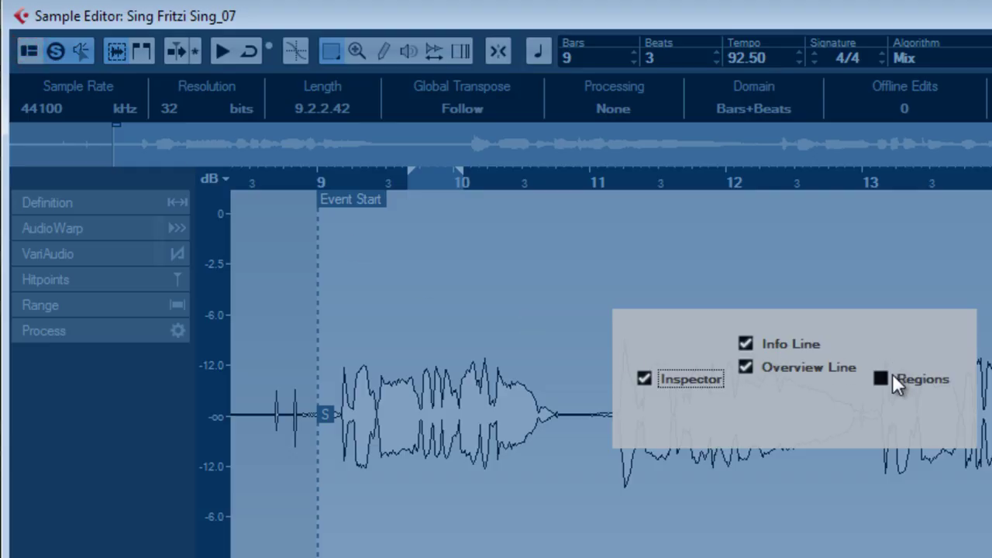
{"action": "left_click", "coordinate": [867, 254]}
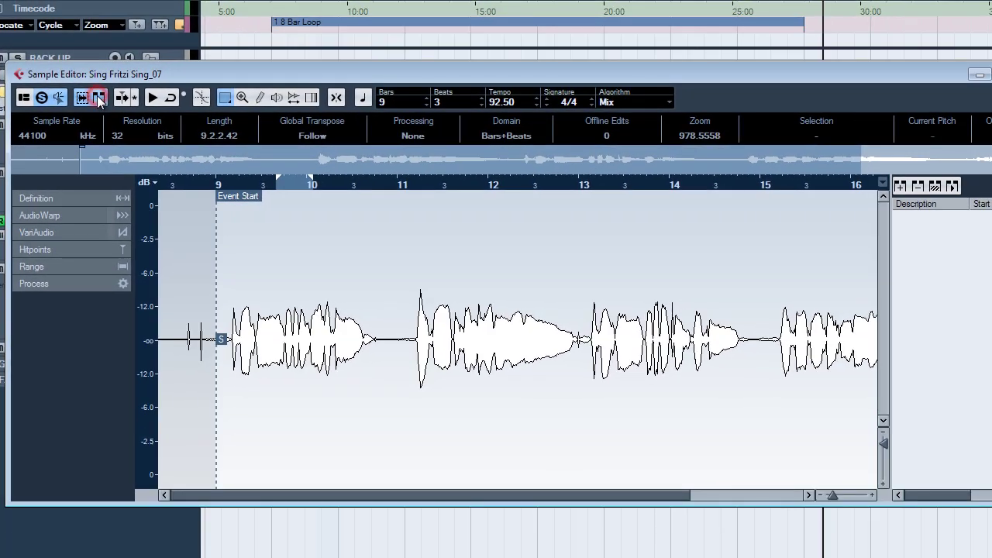
{"action": "left_click", "coordinate": [98, 97]}
{"action": "left_click", "coordinate": [99, 97]}
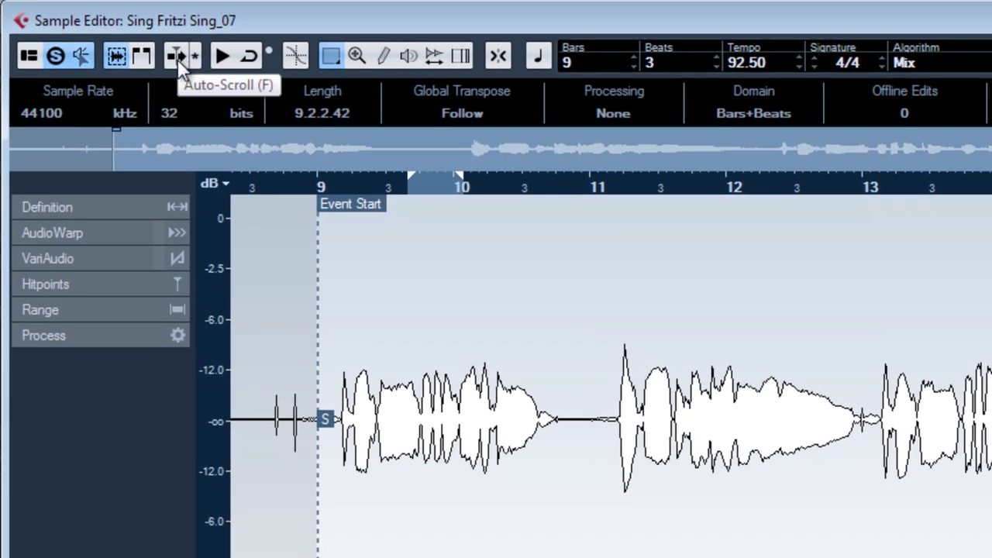
Step: Try Auto-Scroll by playing the vocal from bar 10 while zoomed in closely on its waveform, and return to the wider view
{"action": "left_click", "coordinate": [177, 62]}
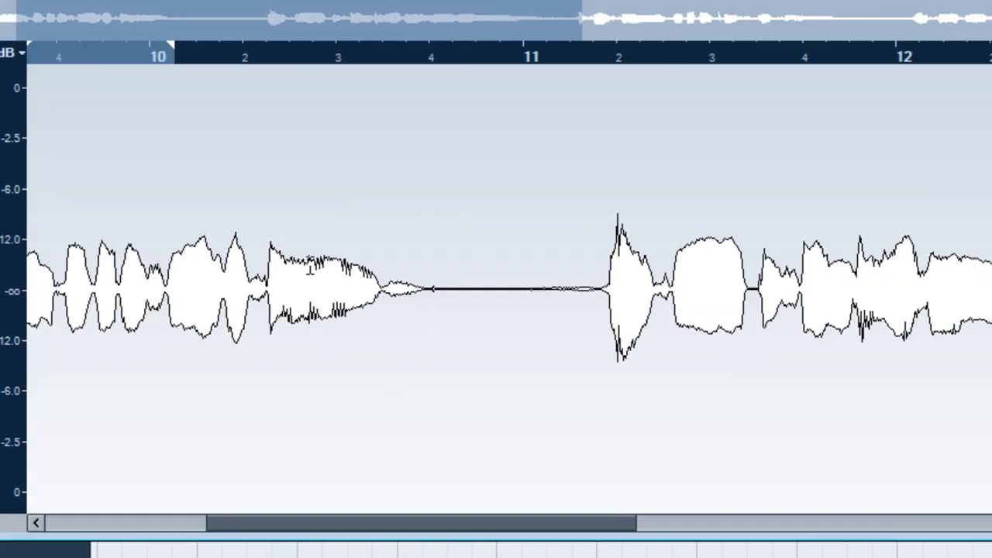
{"action": "key", "text": "h"}
{"action": "key", "text": "h"}
{"action": "key", "text": "h"}
{"action": "key", "text": "h"}
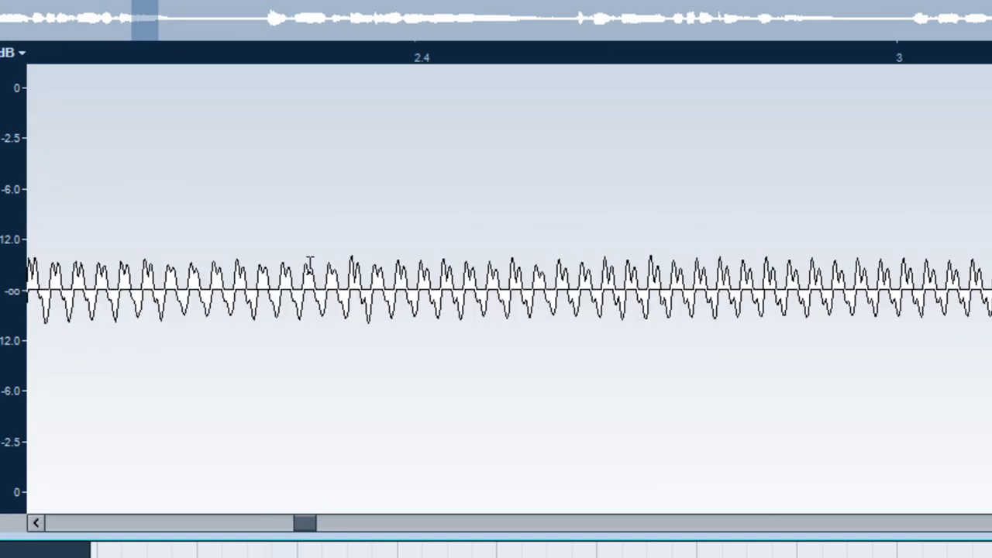
{"action": "left_click", "coordinate": [219, 57]}
{"action": "key", "text": "g"}
{"action": "key", "text": "g"}
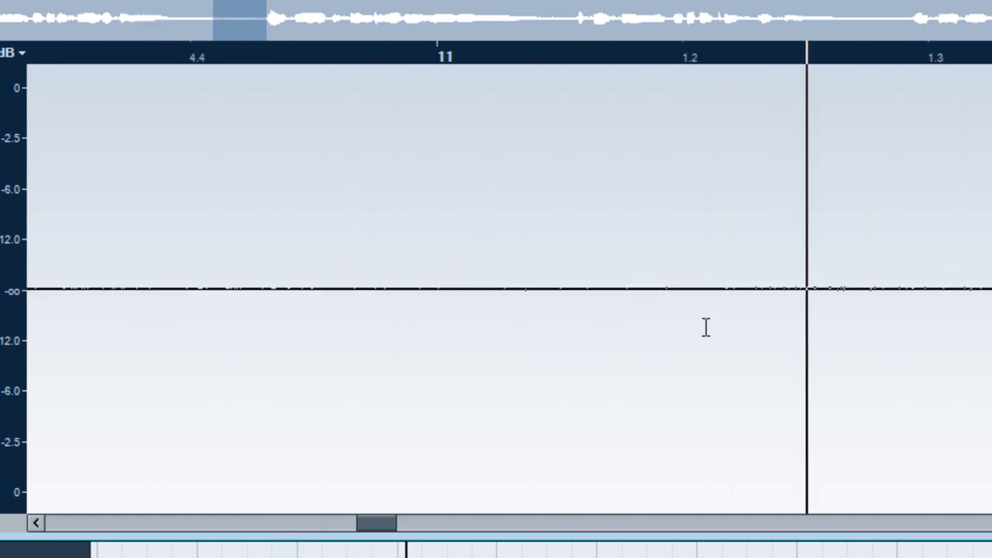
{"action": "key", "text": "g"}
{"action": "key", "text": "g"}
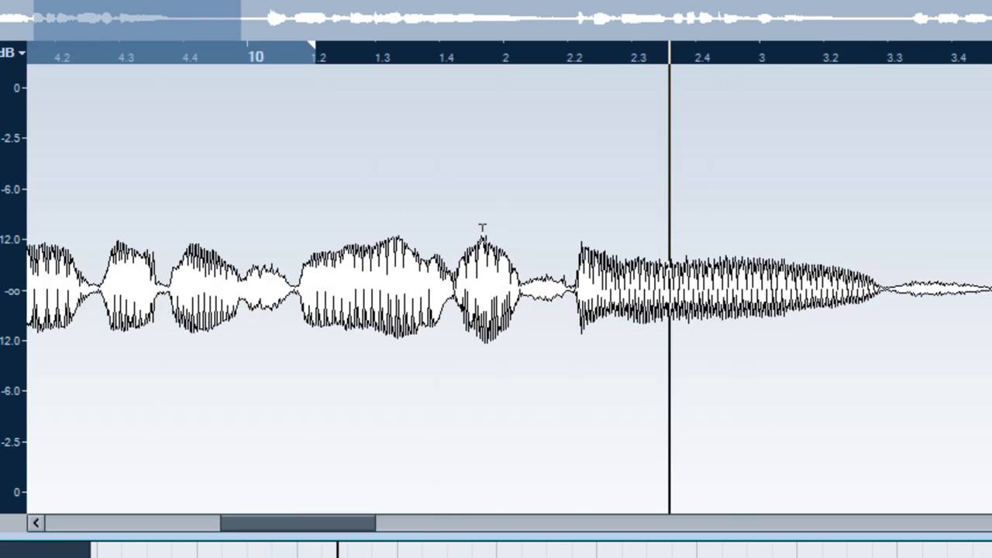
{"action": "key", "text": "g"}
{"action": "key", "text": "g"}
{"action": "key", "text": "g"}
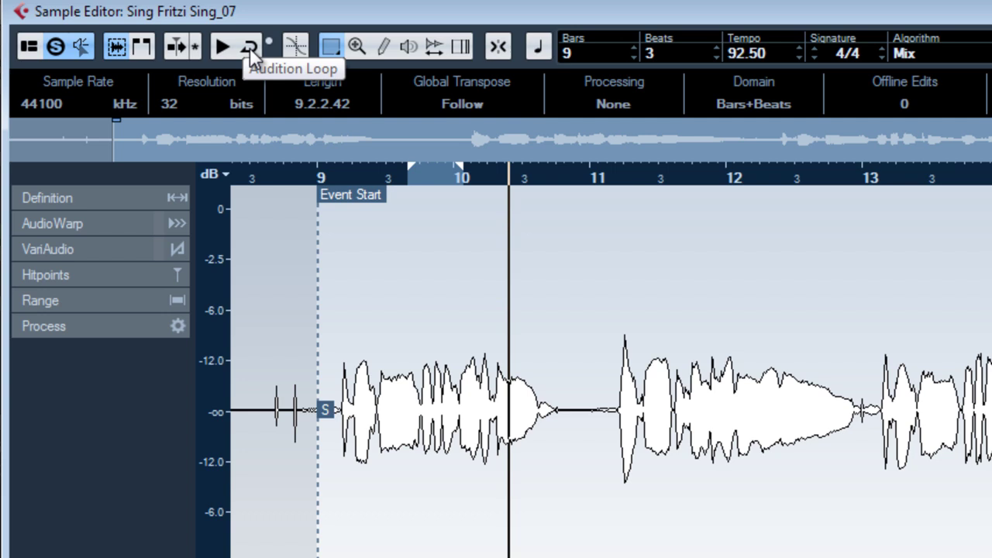
Step: Turn on Audition Loop, set the locator range from mid bar 10 to just past the start of bar 11, and play it
{"action": "left_click", "coordinate": [249, 48]}
{"action": "left_click_drag", "start_coordinate": [514, 155], "coordinate": [626, 155]}
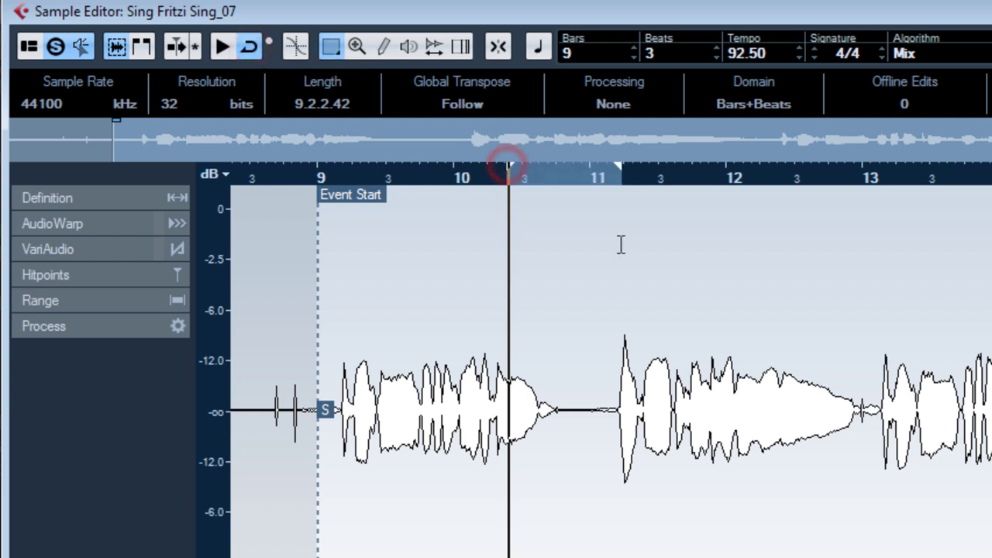
{"action": "key", "text": "space"}
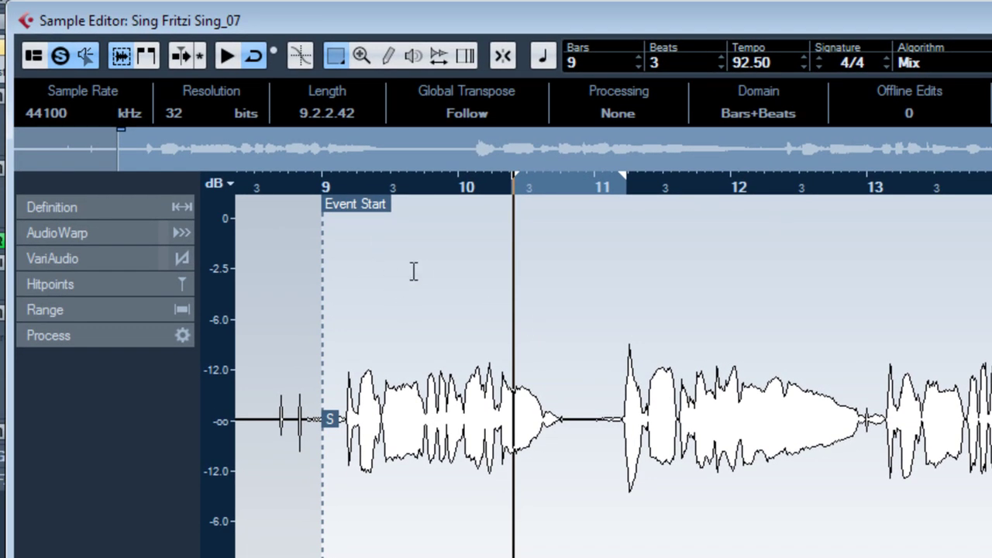
Step: Select the vocal from just after bar 10 to about its third beat, audition it as a loop, and clear the selection
{"action": "left_click", "coordinate": [336, 55]}
{"action": "left_click_drag", "start_coordinate": [527, 408], "coordinate": [474, 407]}
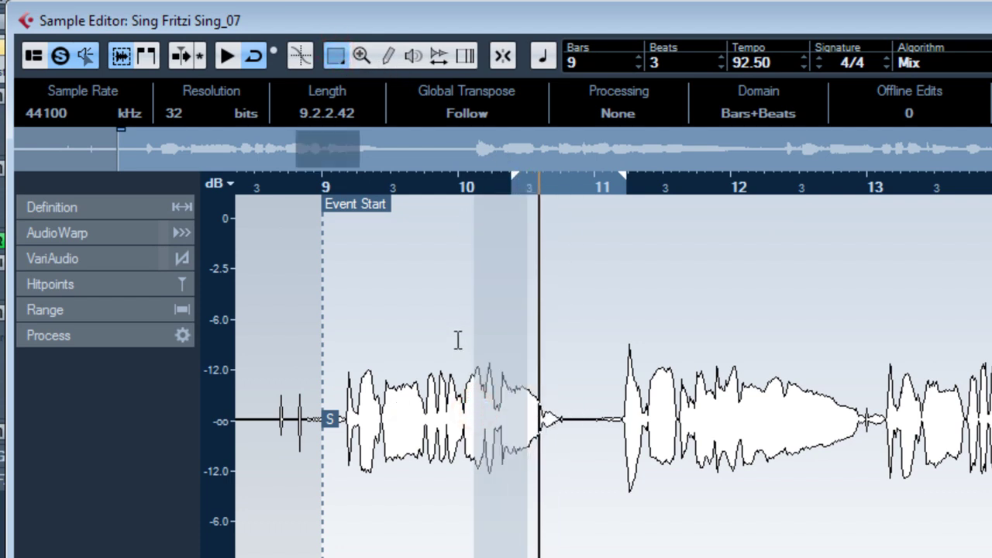
{"action": "key", "text": "space"}
{"action": "left_click", "coordinate": [239, 59]}
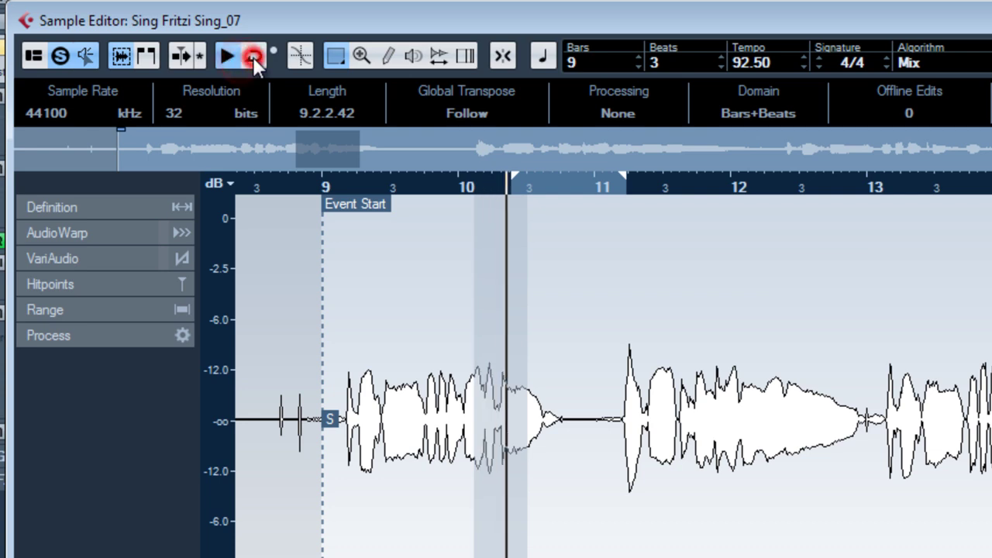
{"action": "left_click", "coordinate": [228, 55]}
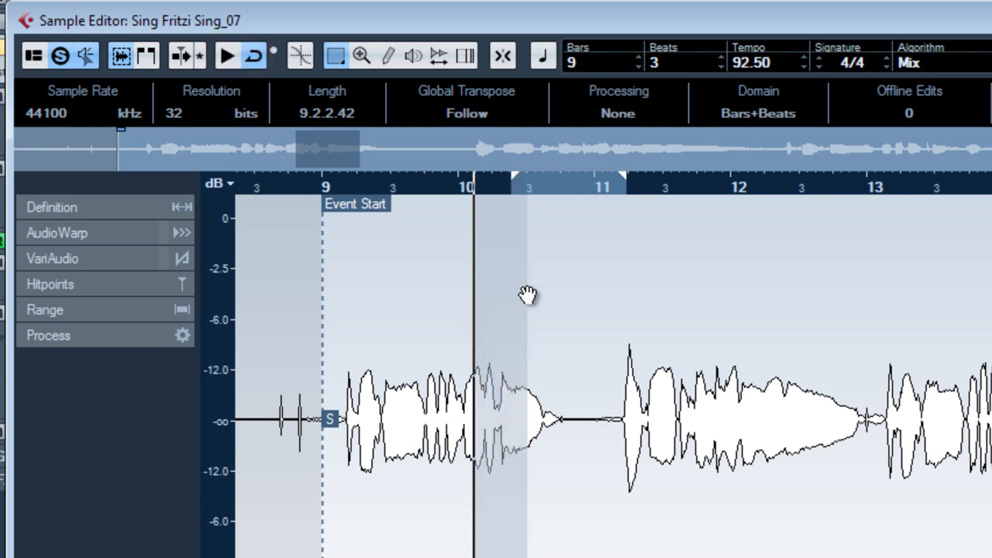
{"action": "left_click", "coordinate": [459, 248]}
{"action": "key", "text": "space"}
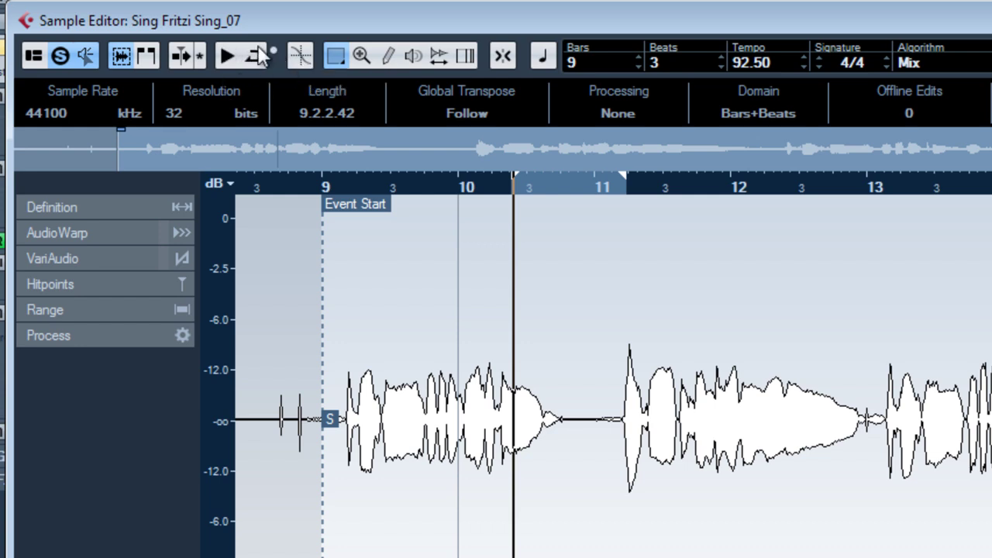
Step: Turn on Snap to Zero Crossing and select two waveform cycles shortly before beat 3 of bar 10
{"action": "left_click", "coordinate": [301, 56]}
{"action": "key", "text": "h"}
{"action": "key", "text": "h"}
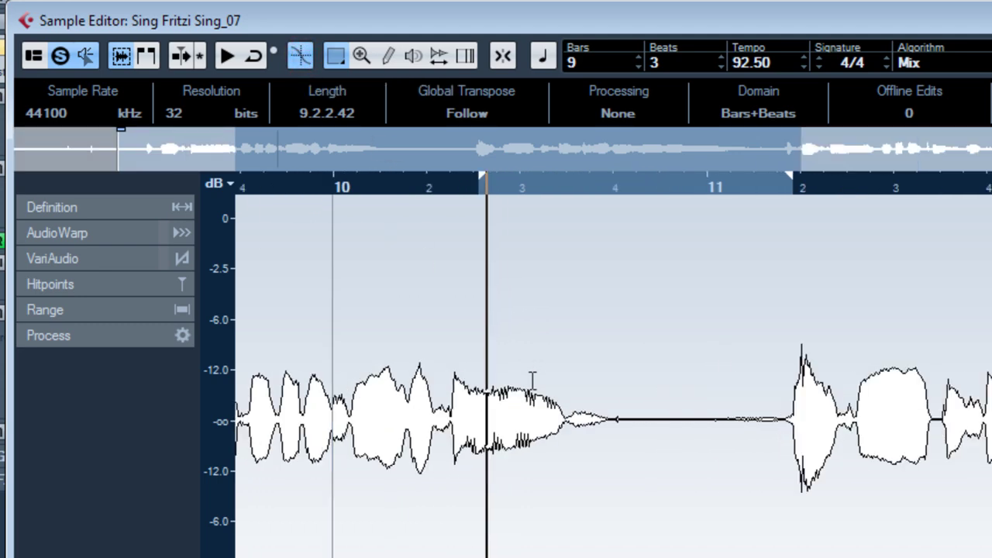
{"action": "key", "text": "h"}
{"action": "key", "text": "h"}
{"action": "key", "text": "h"}
{"action": "key", "text": "h"}
{"action": "key", "text": "h"}
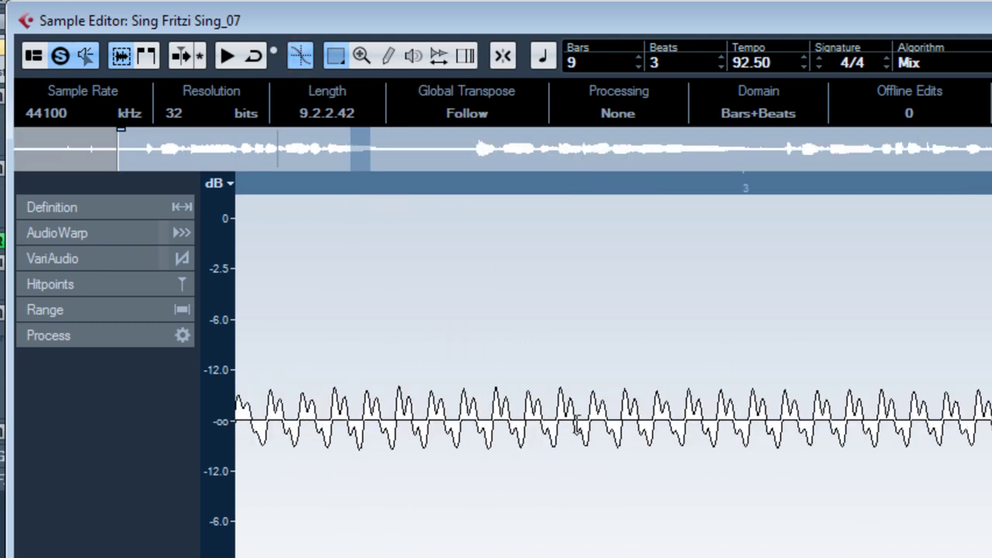
{"action": "key", "text": "h"}
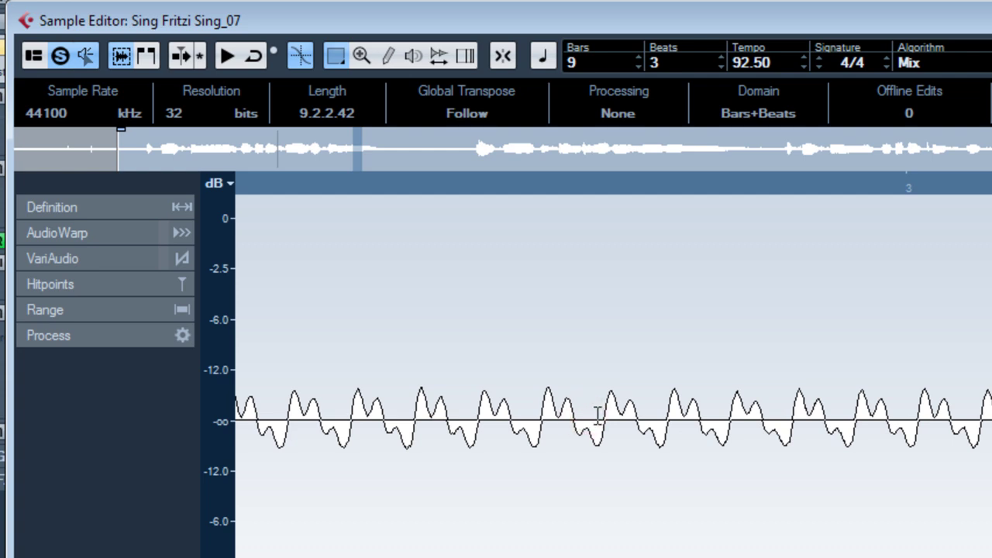
{"action": "left_click_drag", "start_coordinate": [621, 415], "coordinate": [651, 411]}
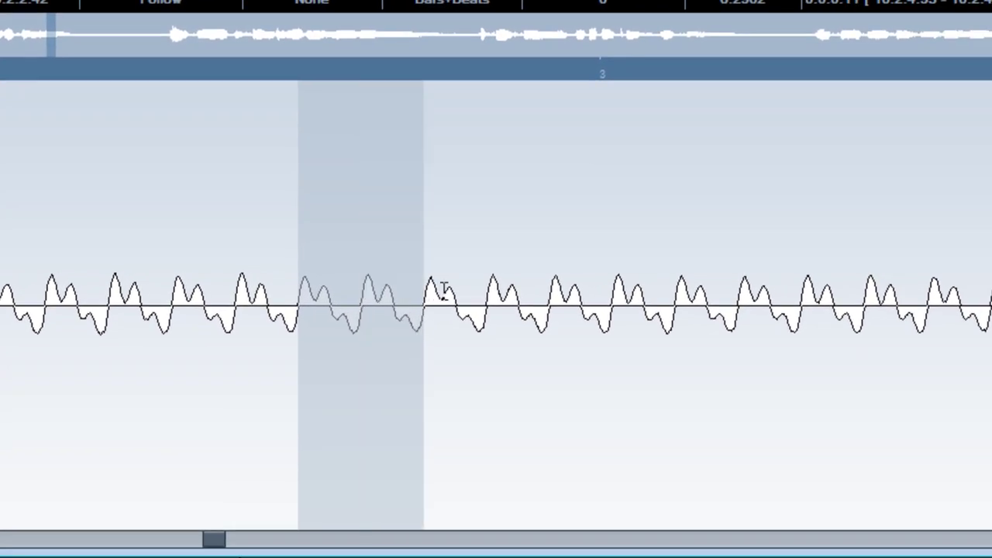
{"action": "mouse_move", "coordinate": [443, 292]}
{"action": "left_mouse_down"}
{"action": "mouse_move", "coordinate": [870, 282]}
{"action": "mouse_move", "coordinate": [928, 307]}
{"action": "mouse_move", "coordinate": [613, 285]}
{"action": "mouse_move", "coordinate": [675, 288]}
{"action": "mouse_move", "coordinate": [422, 295]}
{"action": "left_mouse_up"}
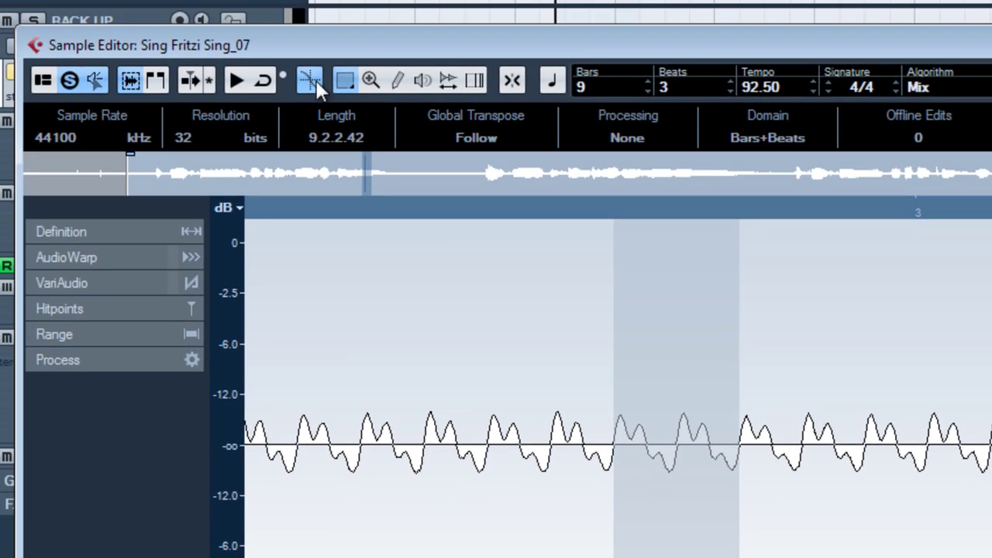
Step: Turn off Snap to Zero Crossing and shift both edges of the selected range slightly later, off the zero crossings
{"action": "left_click", "coordinate": [294, 74]}
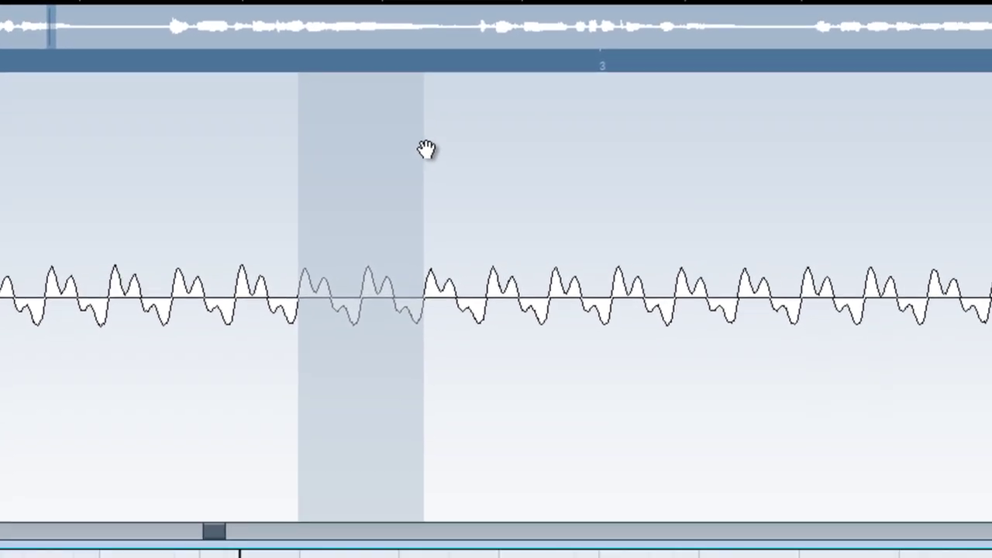
{"action": "left_click_drag", "start_coordinate": [423, 144], "coordinate": [431, 144]}
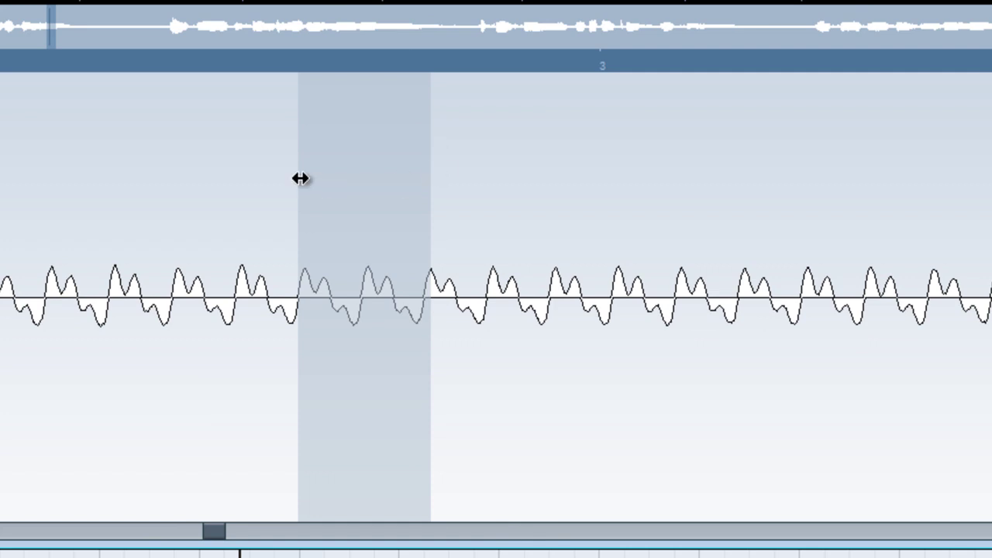
{"action": "left_click_drag", "start_coordinate": [300, 178], "coordinate": [309, 176]}
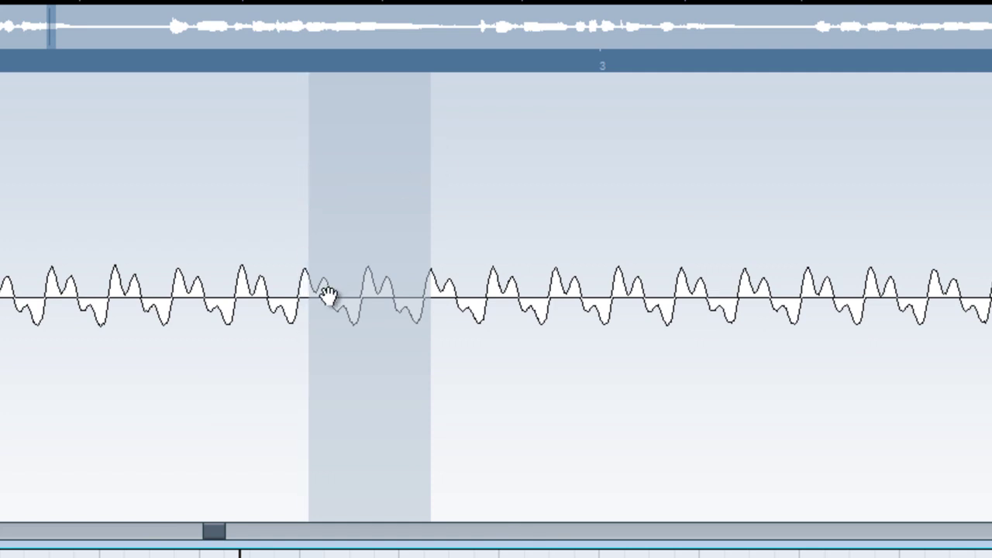
{"action": "scroll", "coordinate": [317, 294], "scroll_direction": "down", "scroll_amount": 6}
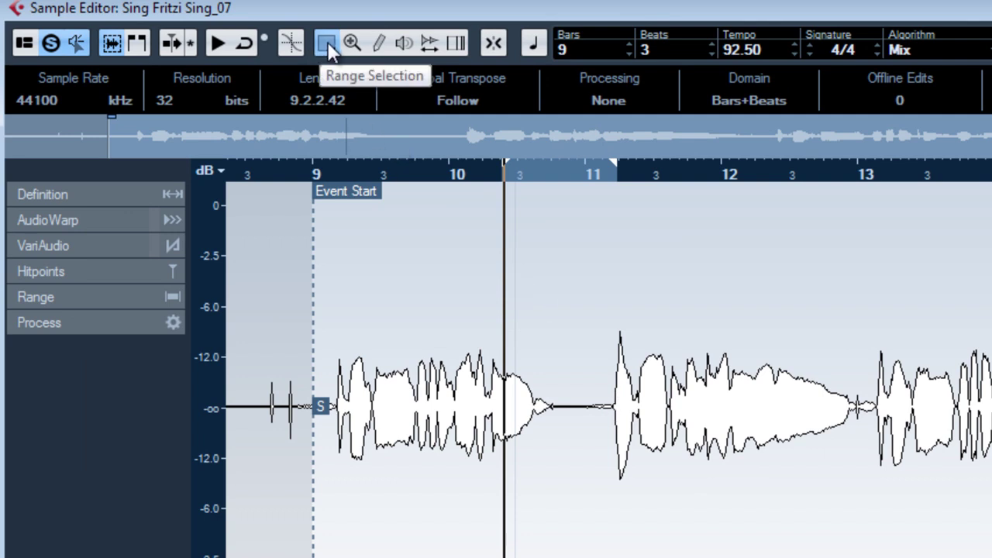
Step: Select the vocal from just before bar 10 to just before bar 12, and try the Zoom tool on the waveform
{"action": "left_click_drag", "start_coordinate": [714, 388], "coordinate": [443, 387]}
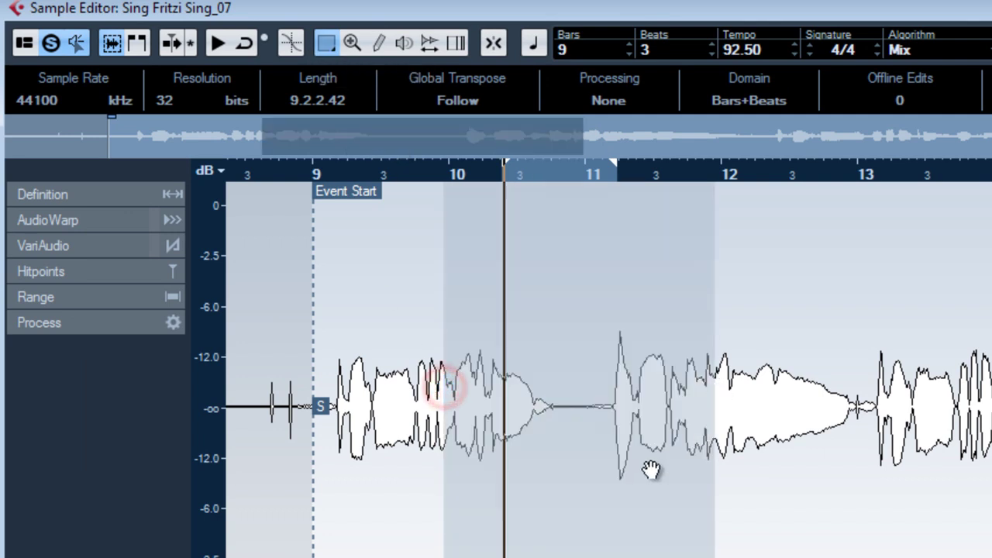
{"action": "left_click", "coordinate": [351, 42]}
{"action": "left_click_drag", "start_coordinate": [753, 319], "coordinate": [908, 482]}
{"action": "left_click_drag", "start_coordinate": [906, 417], "coordinate": [690, 290]}
{"action": "left_click", "coordinate": [739, 398]}
{"action": "left_click", "coordinate": [739, 401]}
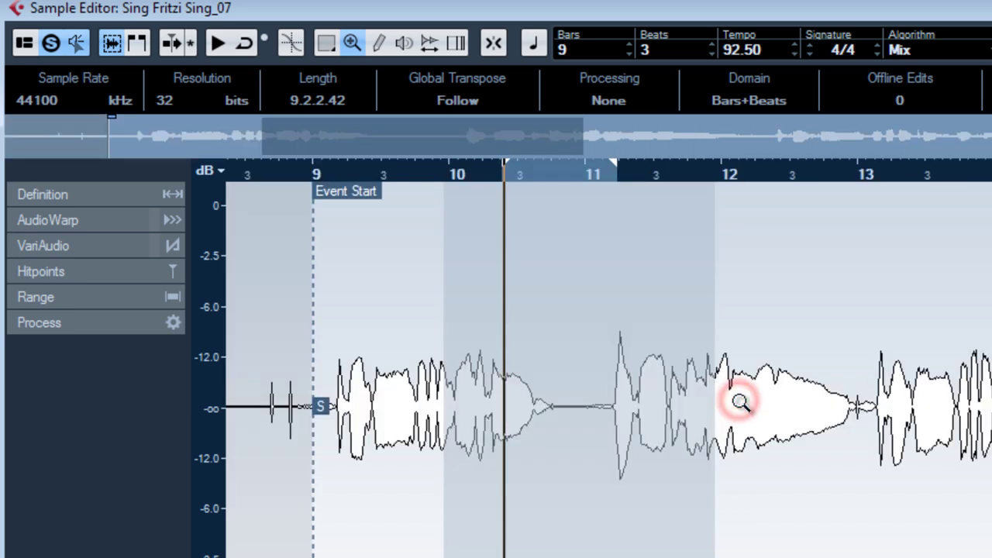
Step: Redraw a short stretch of the vocal waveform shortly after bar 13 with the Draw tool, and undo the edit
{"action": "left_click", "coordinate": [378, 44]}
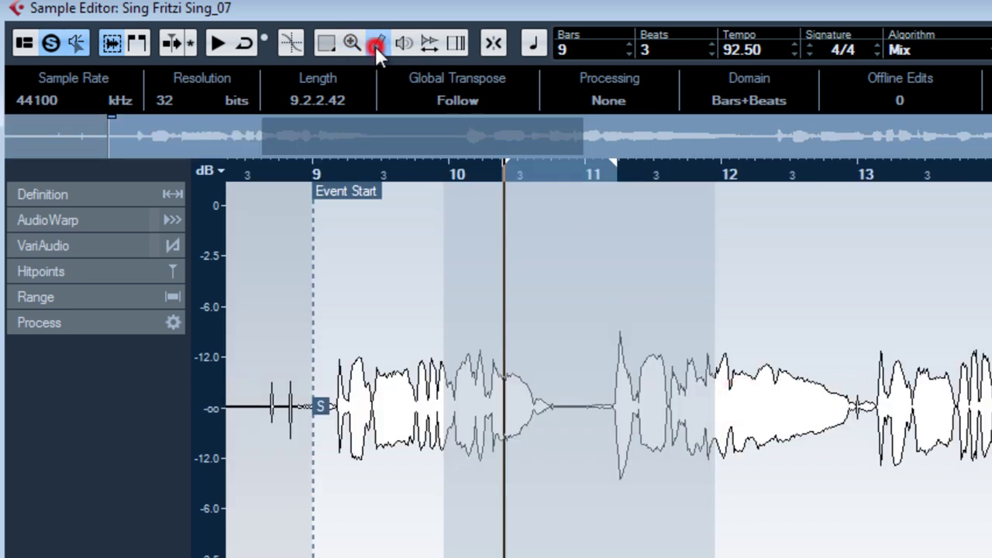
{"action": "scroll", "coordinate": [620, 399], "scroll_direction": "up", "scroll_amount": 3}
{"action": "scroll", "coordinate": [620, 399], "scroll_direction": "up", "scroll_amount": 6}
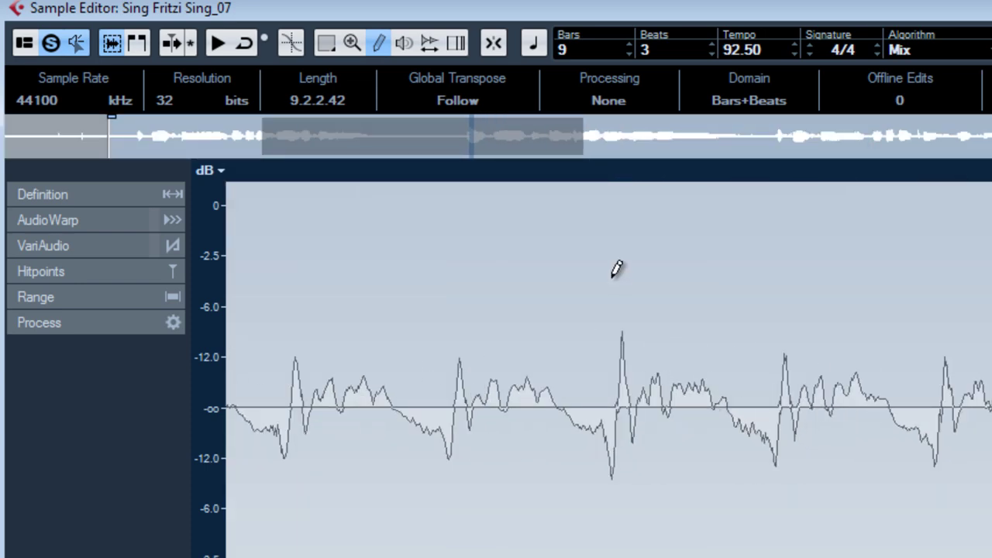
{"action": "left_click", "coordinate": [798, 134]}
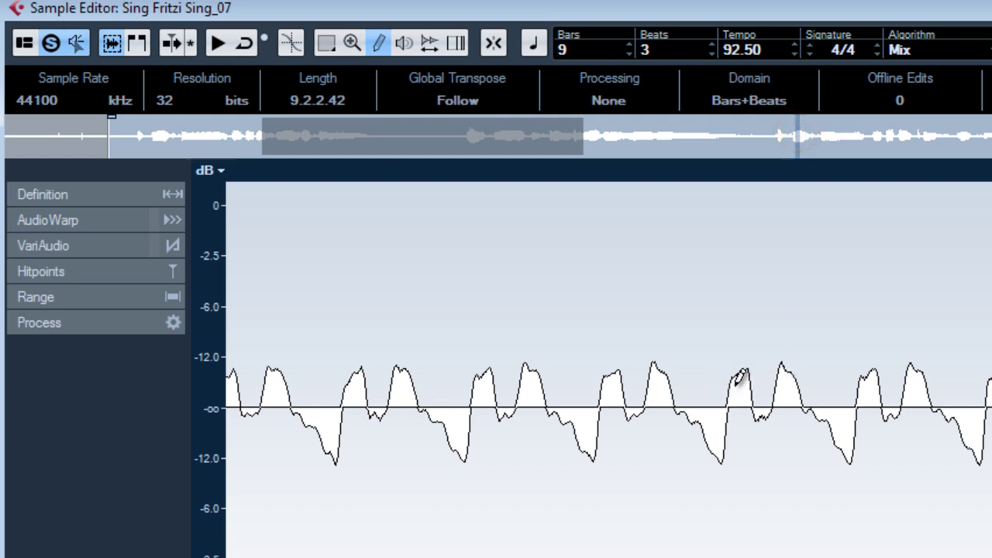
{"action": "scroll", "coordinate": [792, 395], "scroll_direction": "up", "scroll_amount": 3}
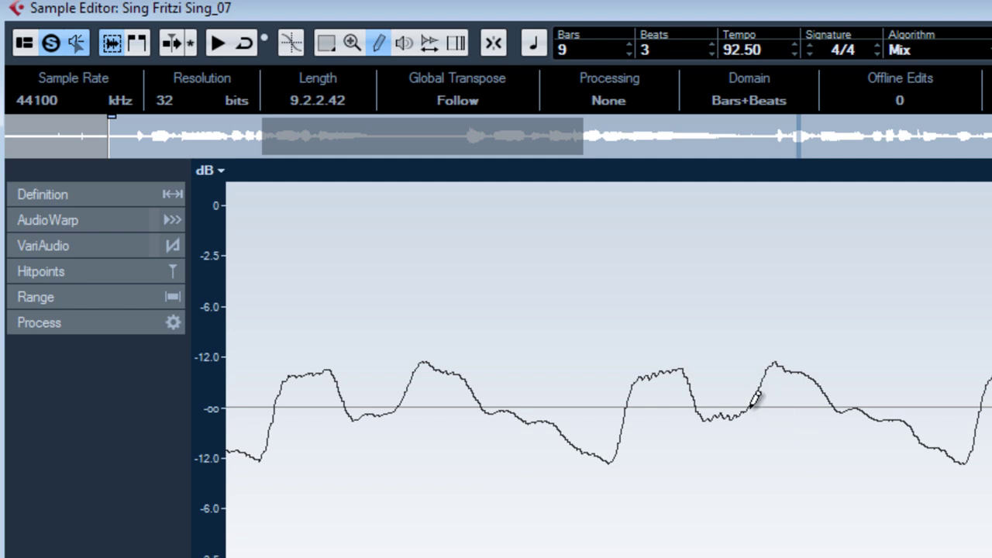
{"action": "mouse_move", "coordinate": [747, 407]}
{"action": "left_mouse_down"}
{"action": "mouse_move", "coordinate": [766, 321]}
{"action": "mouse_move", "coordinate": [826, 291]}
{"action": "mouse_move", "coordinate": [842, 383]}
{"action": "mouse_move", "coordinate": [906, 404]}
{"action": "mouse_move", "coordinate": [961, 310]}
{"action": "left_mouse_up"}
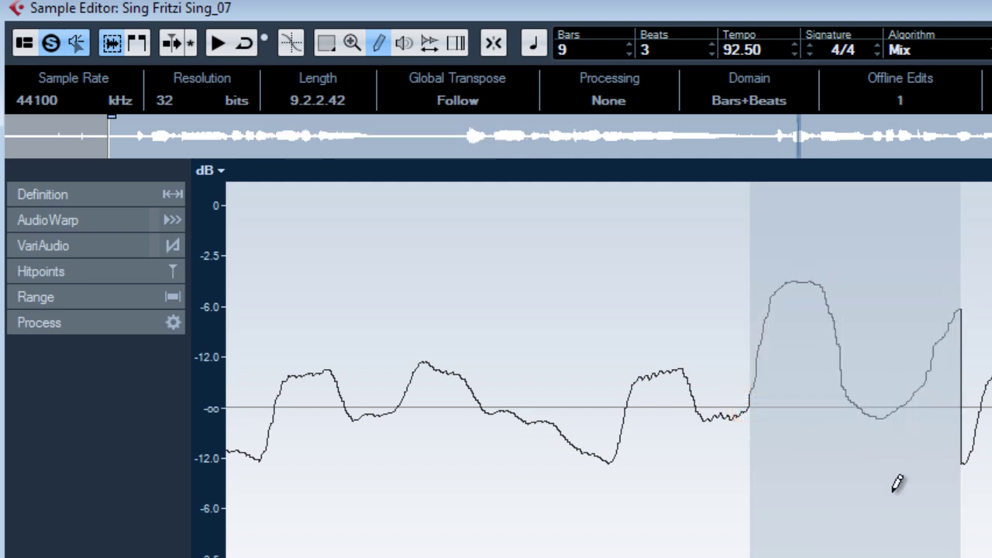
{"action": "key", "text": "ctrl+z"}
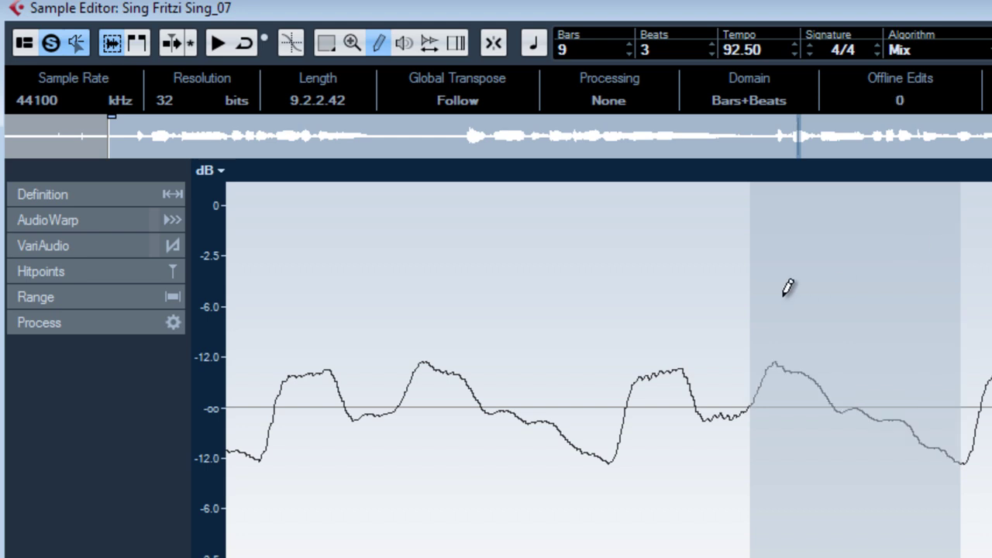
{"action": "scroll", "coordinate": [788, 287], "scroll_direction": "down", "scroll_amount": 8}
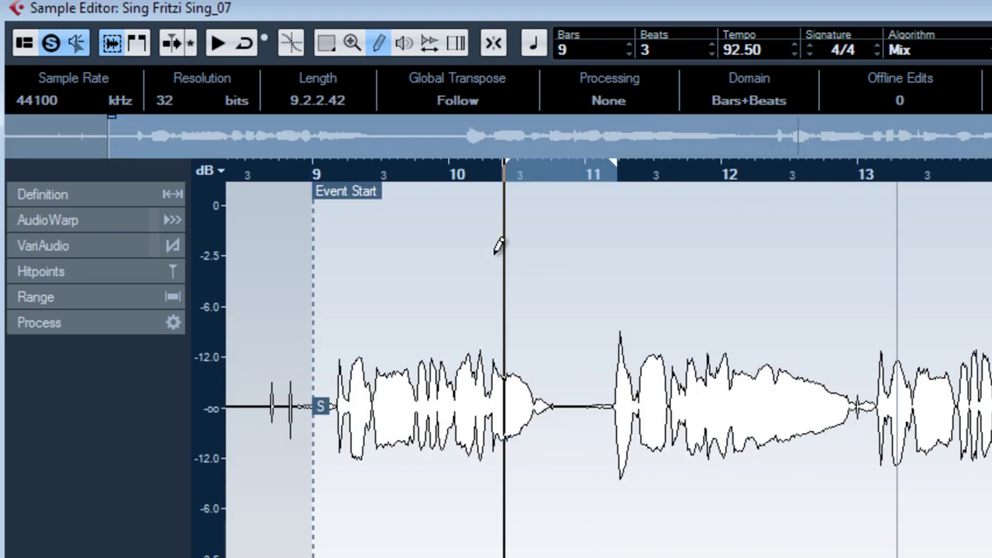
Step: Audition the vocal with the Play tool from about bar 10, just after bar 11 and just before bar 12
{"action": "left_click", "coordinate": [402, 43]}
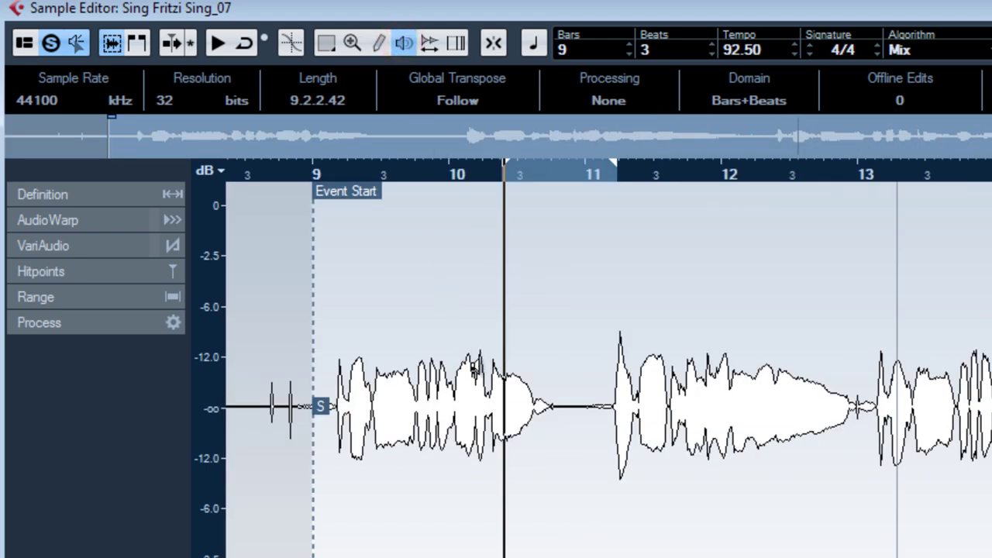
{"action": "left_click", "coordinate": [456, 361]}
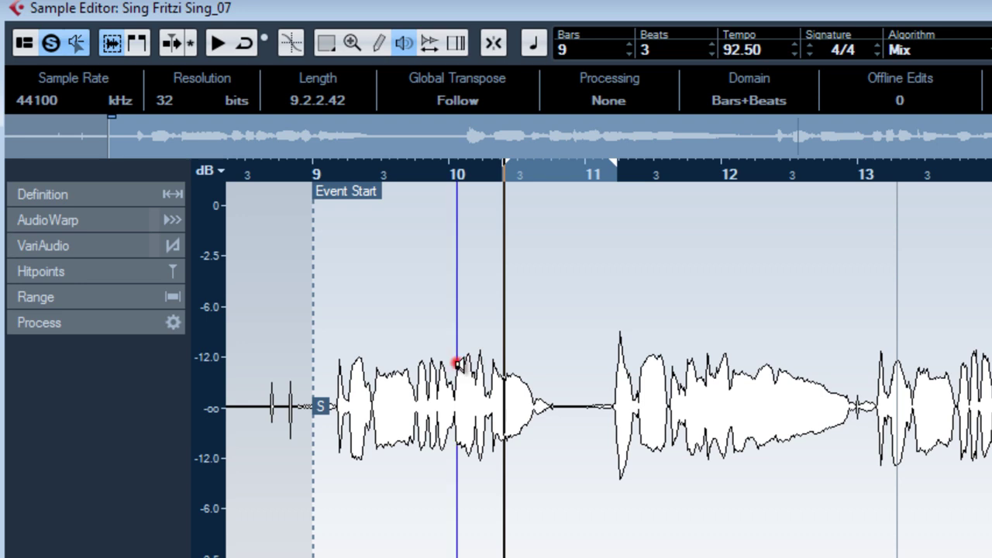
{"action": "left_click", "coordinate": [604, 356]}
{"action": "left_click", "coordinate": [714, 354]}
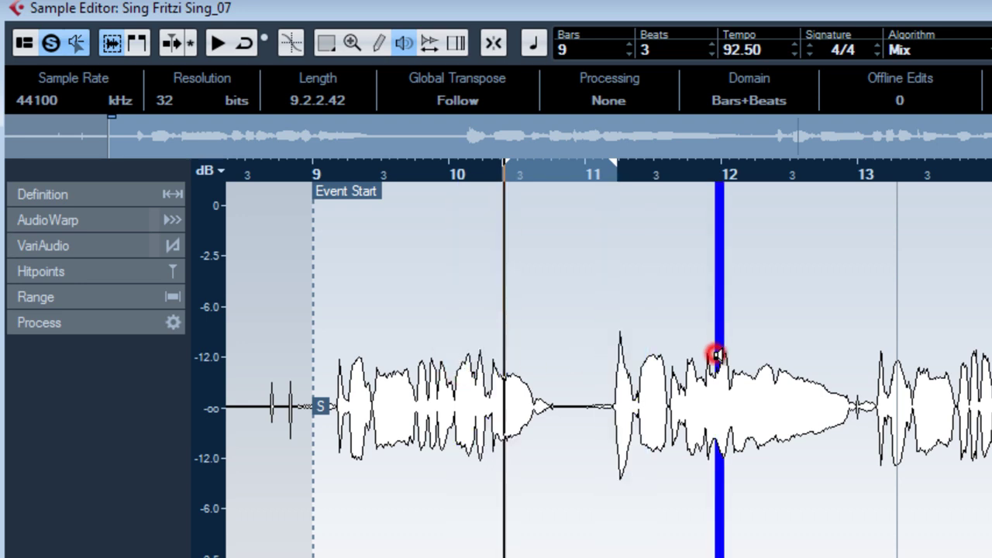
Step: Audition the vocal shortly before bar 13 with the Play tool, and scrub through it just after bar 11 with the Scrub tool
{"action": "left_click", "coordinate": [831, 352]}
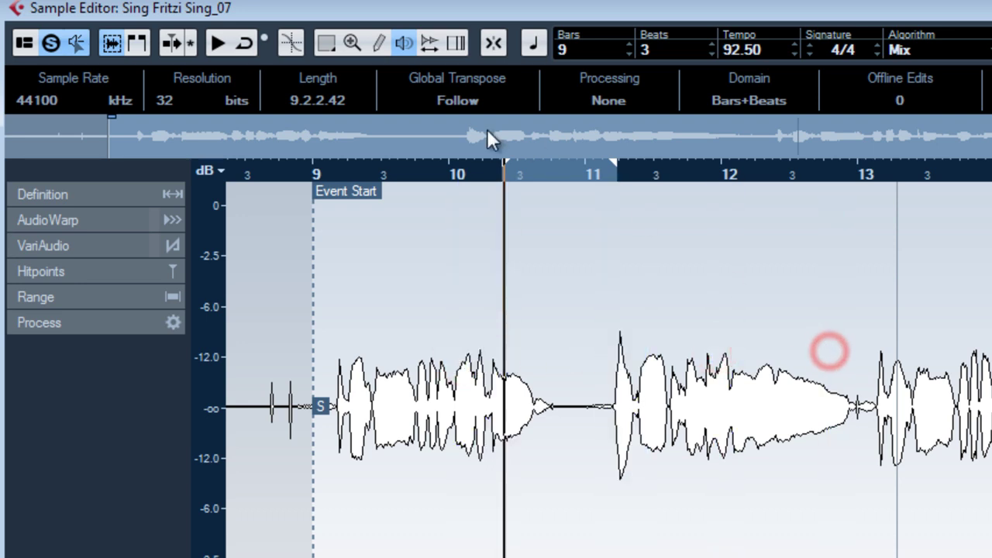
{"action": "left_click", "coordinate": [430, 44]}
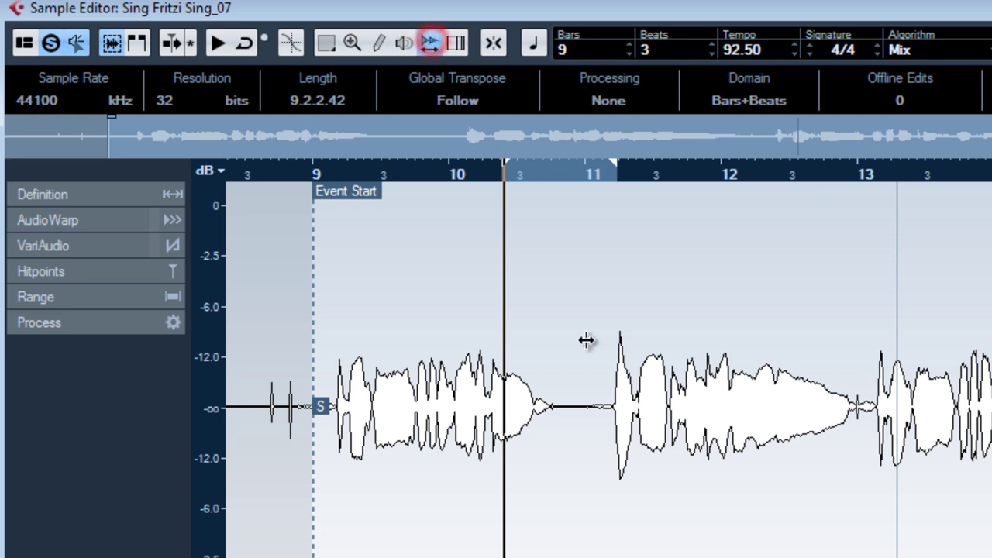
{"action": "left_click", "coordinate": [620, 386]}
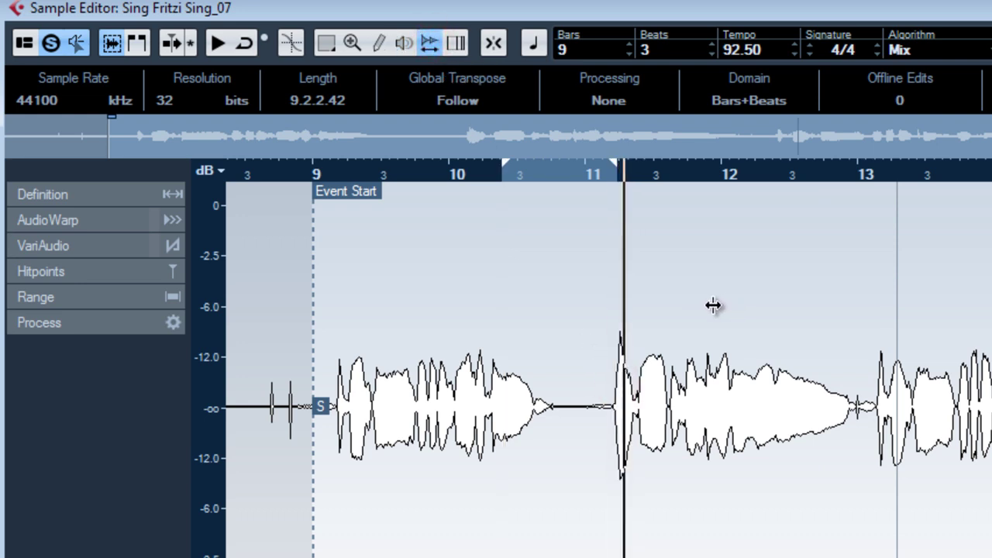
{"action": "left_click_drag", "start_coordinate": [713, 305], "coordinate": [695, 261]}
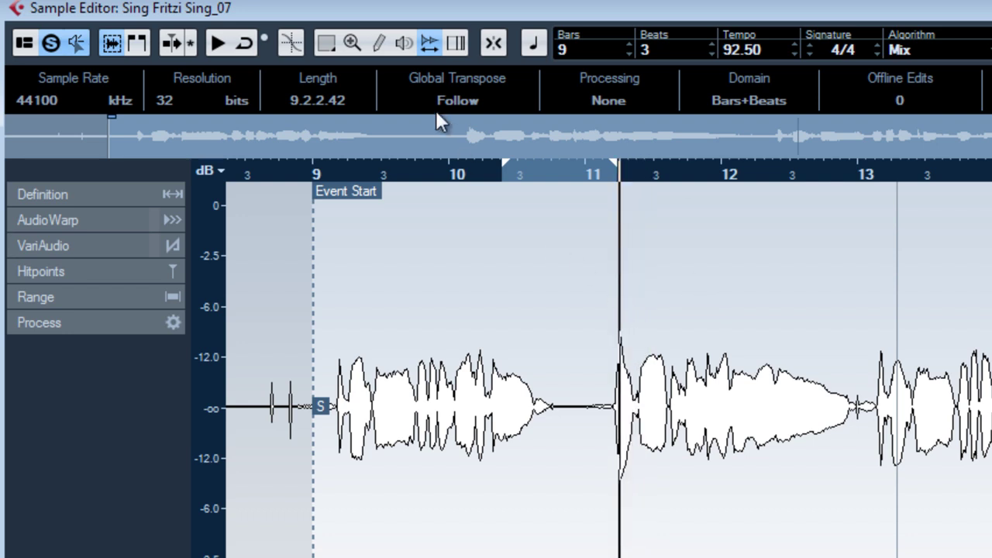
Step: Look at the Time Warp tool and the AudioWarp settings, leaving the Range Selection tool active and the AudioWarp section collapsed
{"action": "left_click", "coordinate": [456, 45]}
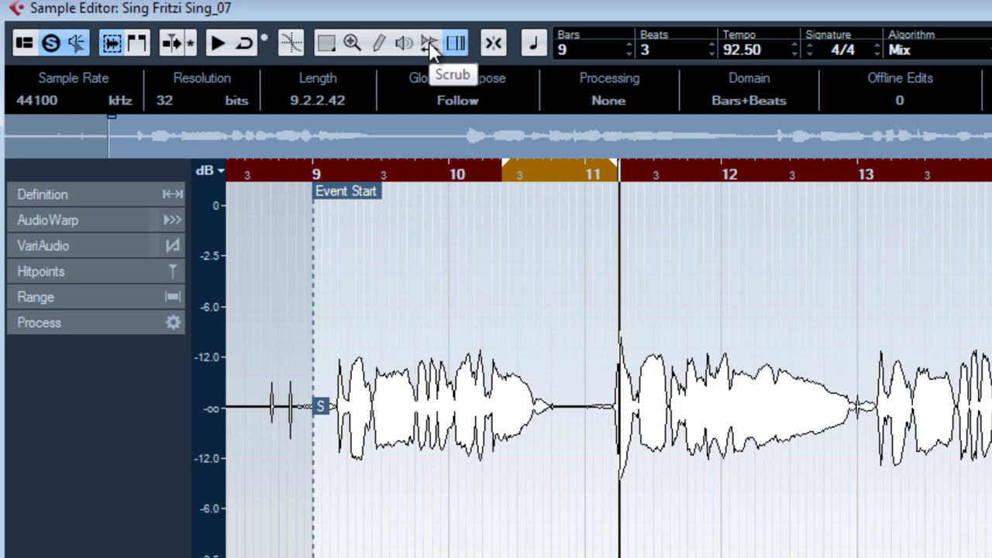
{"action": "key", "text": "1"}
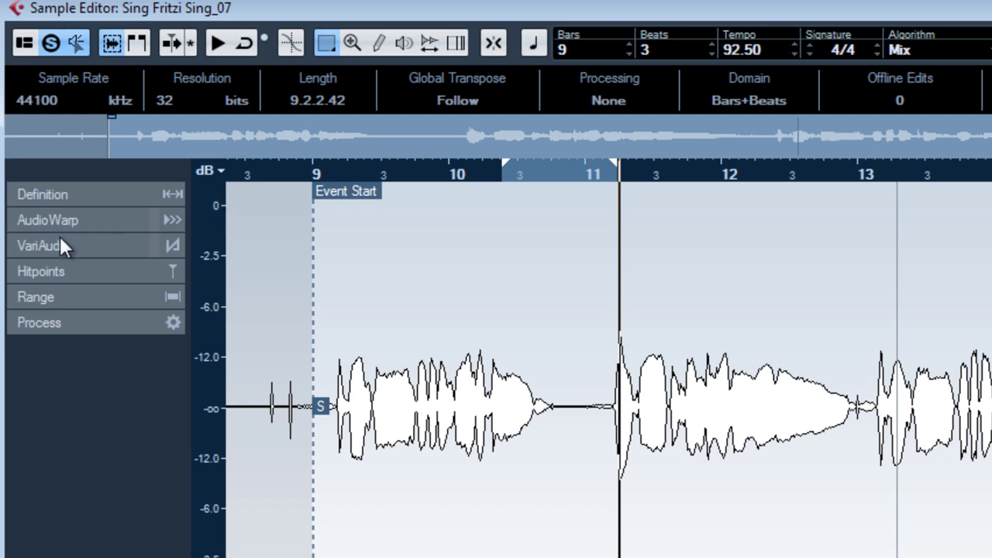
{"action": "left_click", "coordinate": [44, 220]}
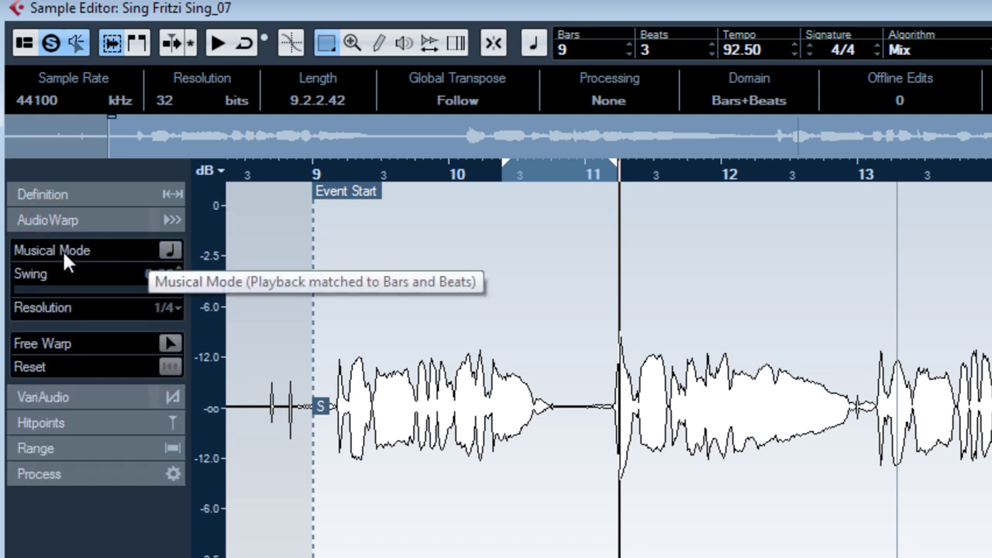
{"action": "left_click", "coordinate": [119, 221]}
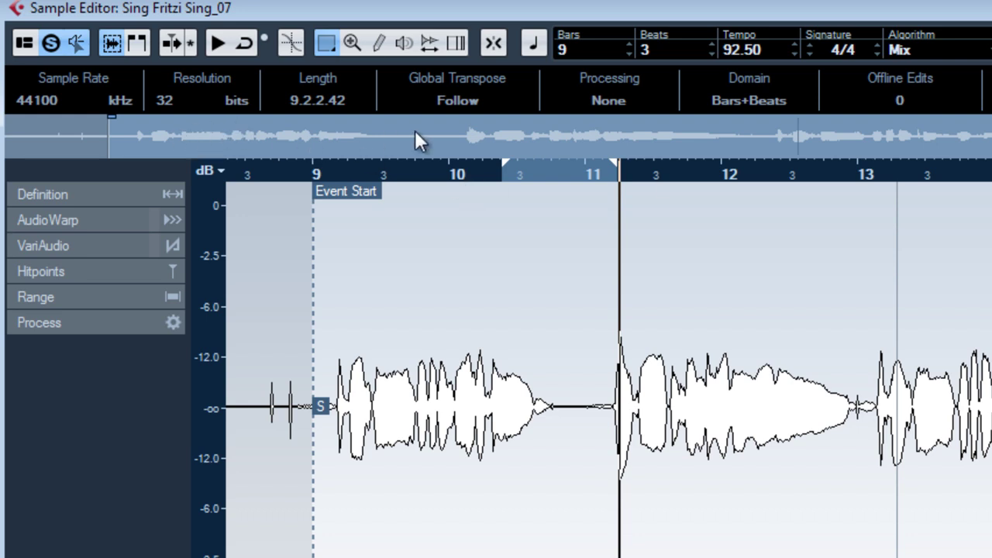
Step: Zoom in on the start of the vocal phrase just after bar 11 by narrowing the visible section in the waveform overview
{"action": "left_click_drag", "start_coordinate": [670, 133], "coordinate": [879, 126]}
{"action": "left_click_drag", "start_coordinate": [749, 151], "coordinate": [522, 139]}
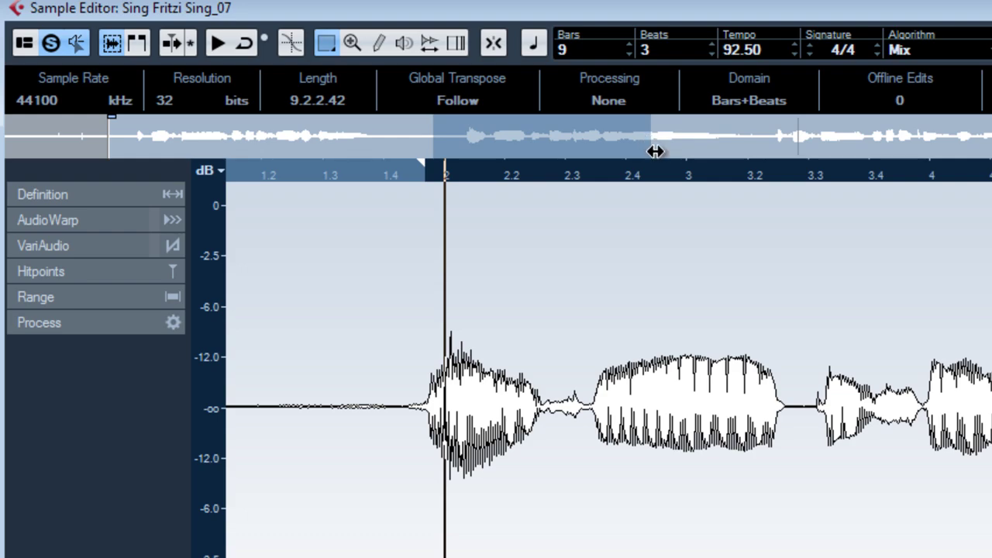
{"action": "left_click_drag", "start_coordinate": [655, 151], "coordinate": [539, 150]}
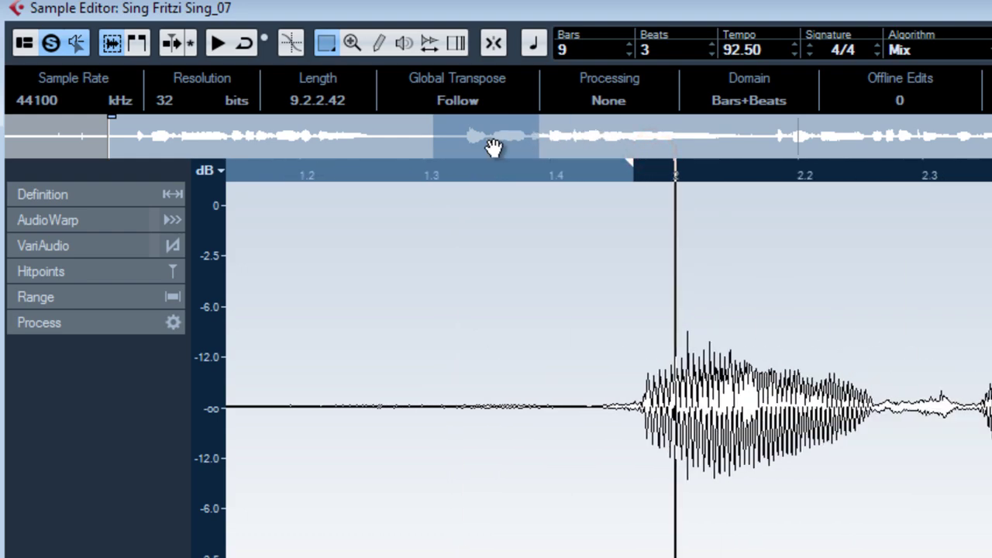